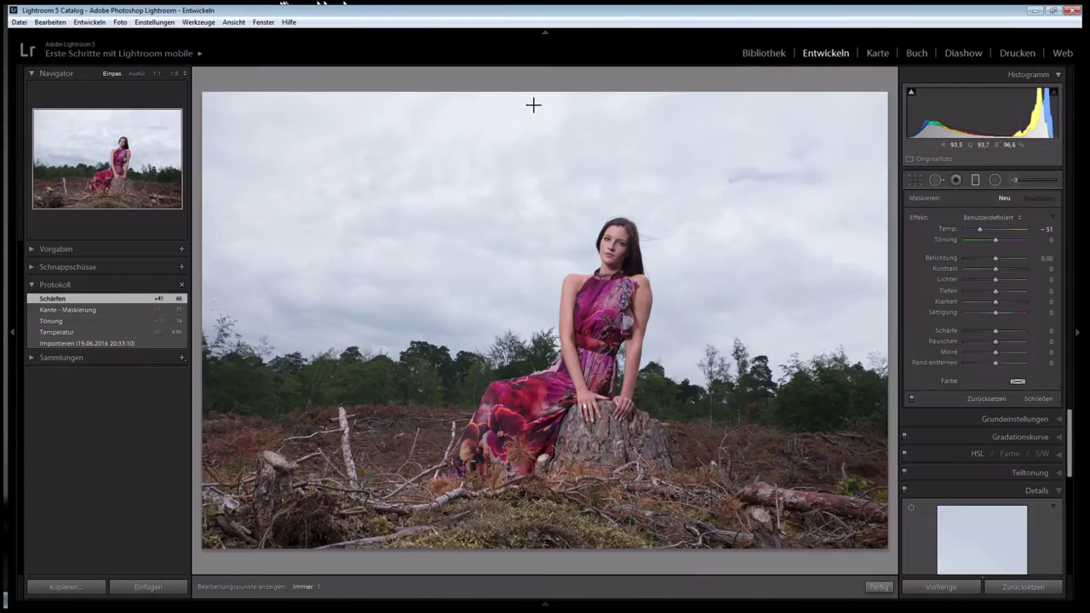
- Add a graduated filter over the sky with lower exposure, highlights and shadows, angled to the horizon
left_click_drag(533, 105, 536, 224)
left_click_drag(995, 258, 1000, 268)
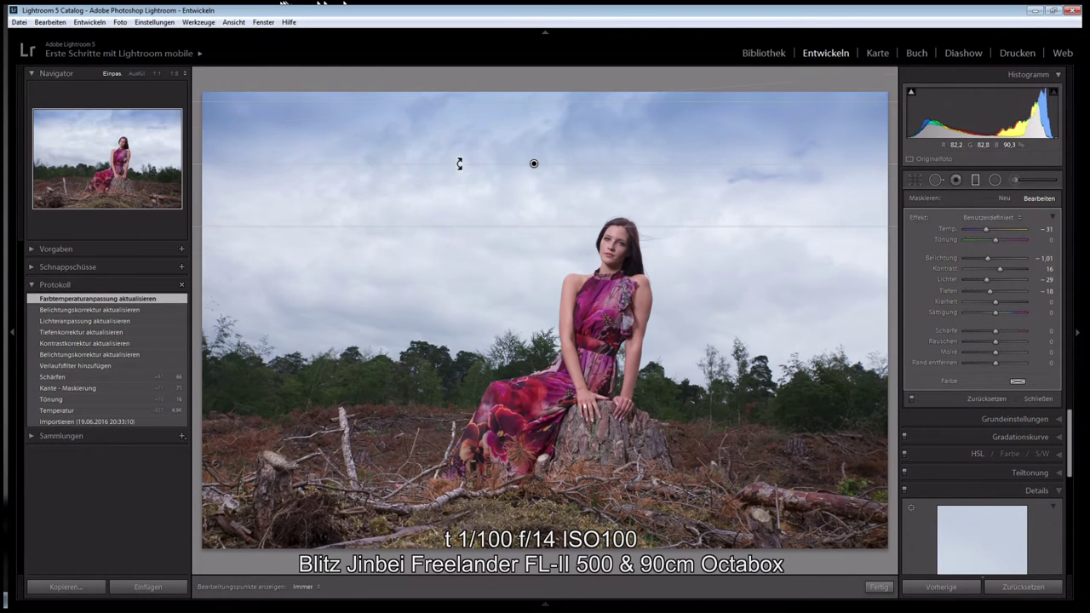
left_click_drag(459, 164, 587, 207)
left_click_drag(530, 163, 547, 207)
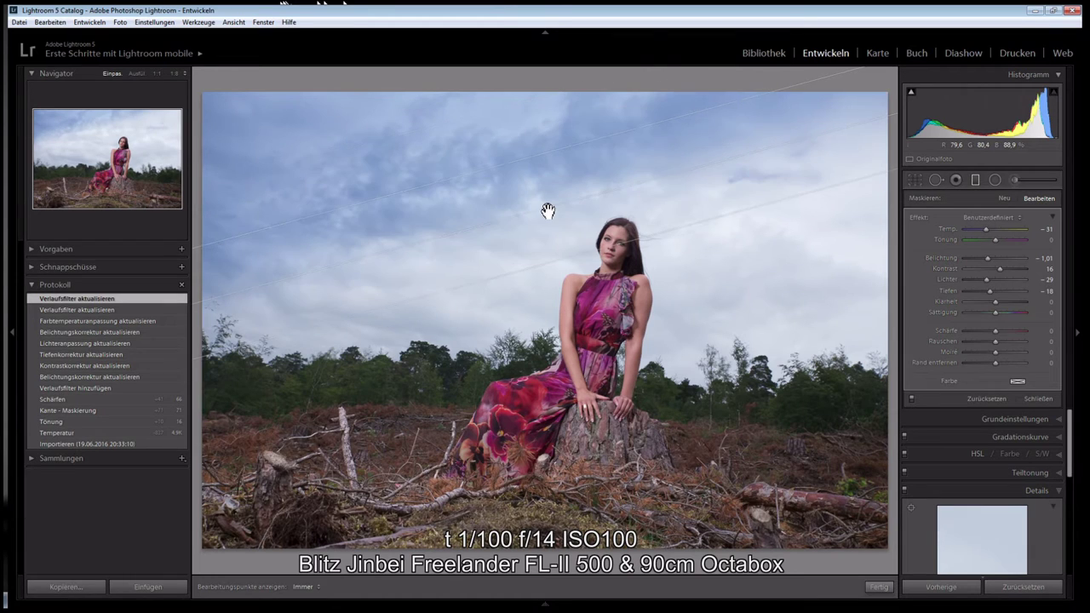
- Add a second graduated filter over the ground: temperature 23, tint -29, exposure -1.08, clarity 16
left_click(1005, 198)
left_click_drag(592, 546, 596, 455)
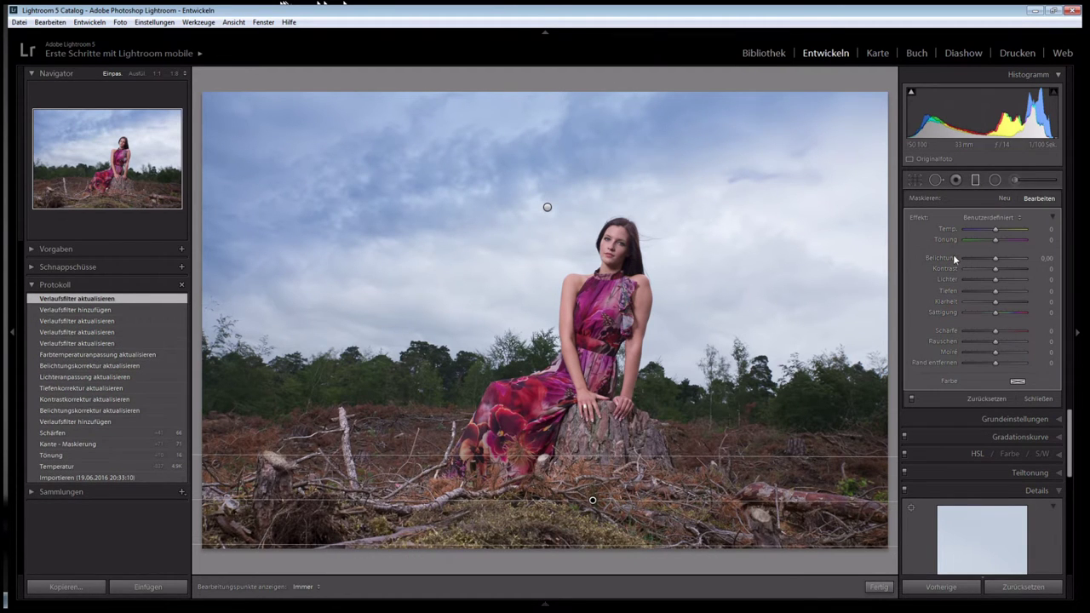
mouse_move(995, 258)
left_mouse_down()
mouse_move(987, 240)
mouse_move(1003, 229)
left_mouse_up()
left_click_drag(996, 301, 1001, 301)
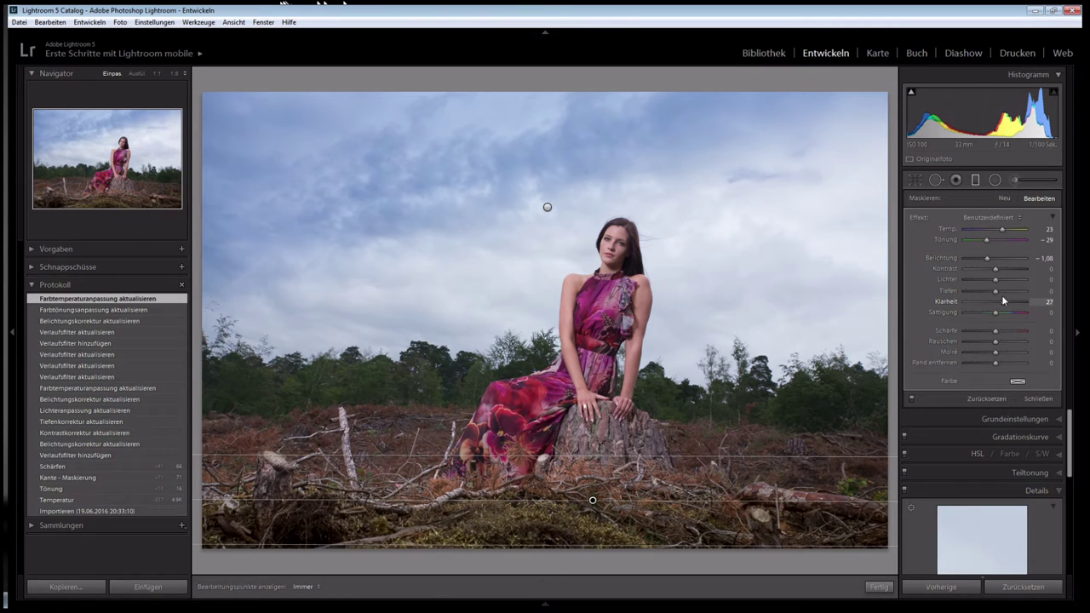
left_click(880, 587)
key("k")
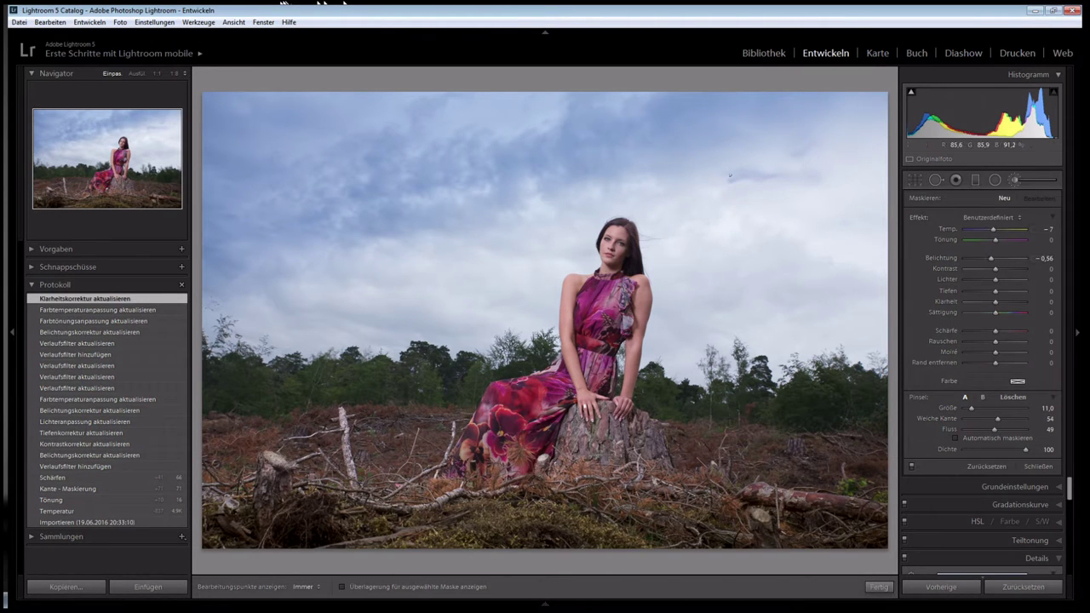
- Brush over parts of the sky and clouds, lowering their exposure and highlights
left_click_drag(744, 289, 818, 213)
left_click_drag(716, 187, 460, 136)
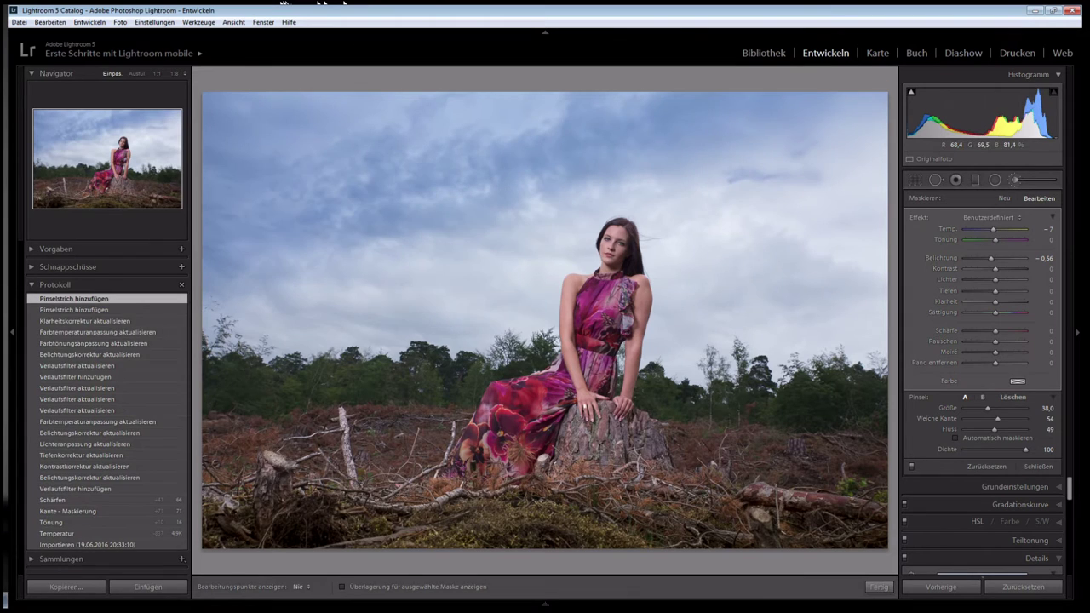
left_click_drag(367, 187, 247, 238)
left_click_drag(681, 307, 749, 290)
mouse_move(992, 257)
left_mouse_down()
mouse_move(990, 280)
mouse_move(999, 266)
left_mouse_up()
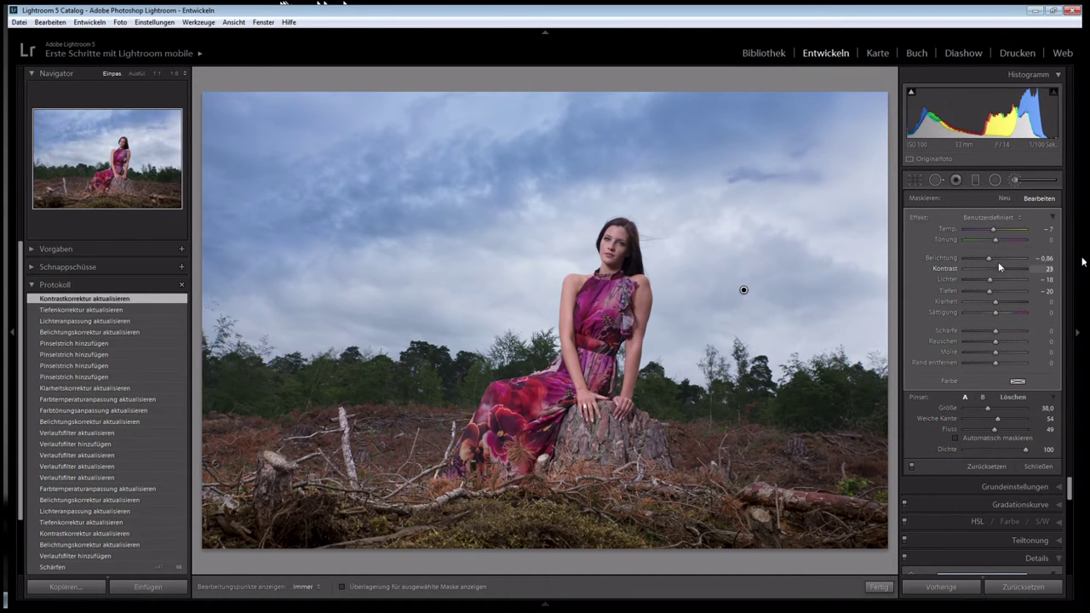
left_click(878, 588)
- Add a -17 vignette, split-tone highlights 24/17 and shadows 59/26, then edit in Photoshop
left_click(1036, 560)
left_click_drag(999, 401, 979, 400)
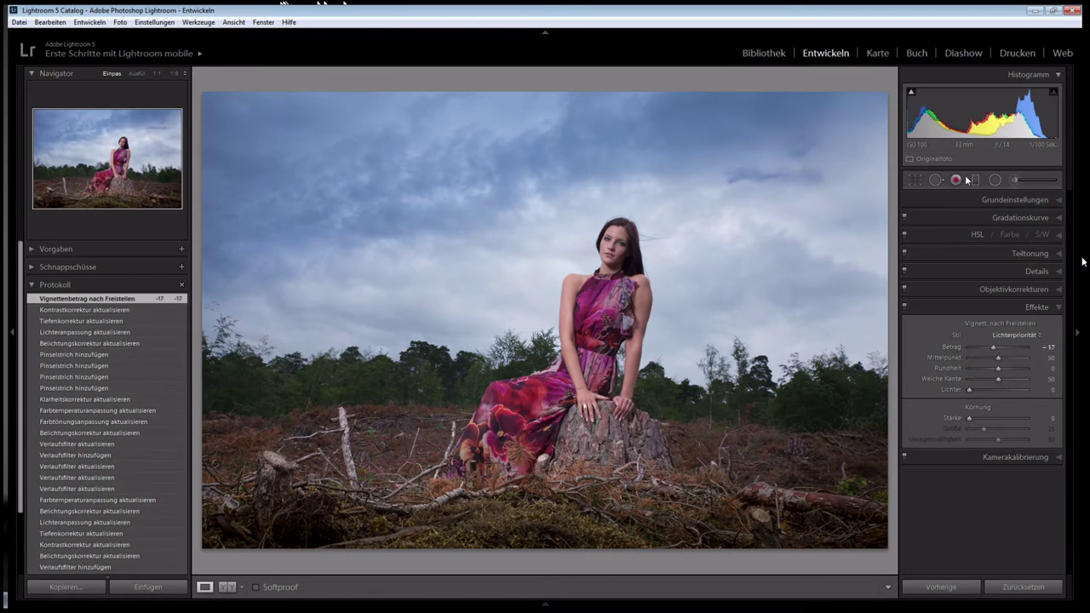
left_click(1030, 253)
left_click_drag(970, 280, 978, 290)
mouse_move(969, 338)
left_mouse_down()
mouse_move(984, 348)
mouse_move(985, 339)
left_mouse_up()
left_click_drag(978, 291, 975, 282)
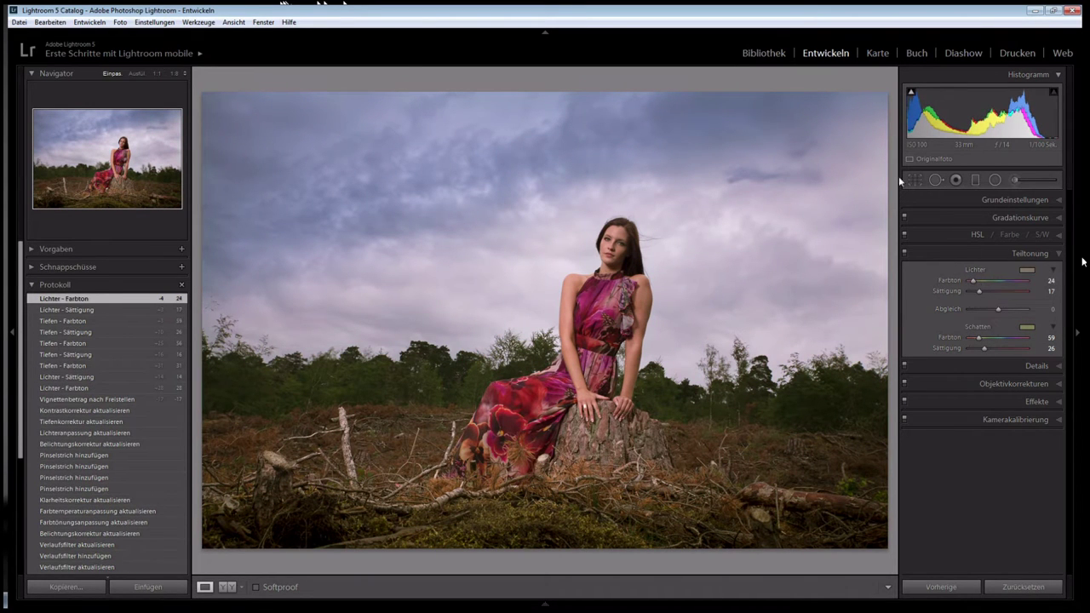
left_click(120, 22)
left_click(410, 74)
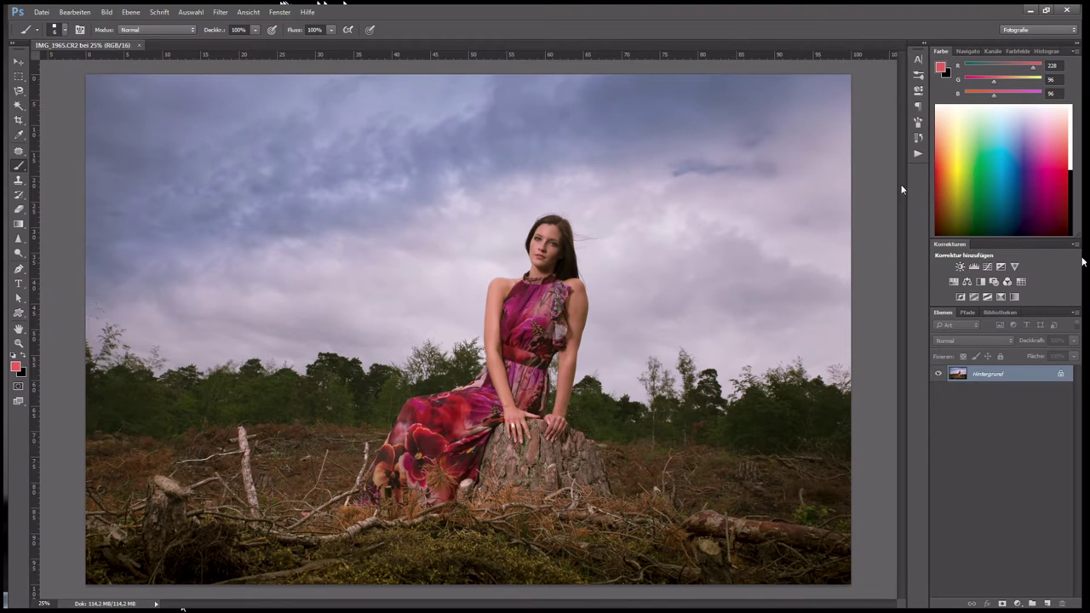
- Run the Beauty Retusche action from the Actions panel
left_click(918, 153)
left_click(820, 118)
left_click(836, 233)
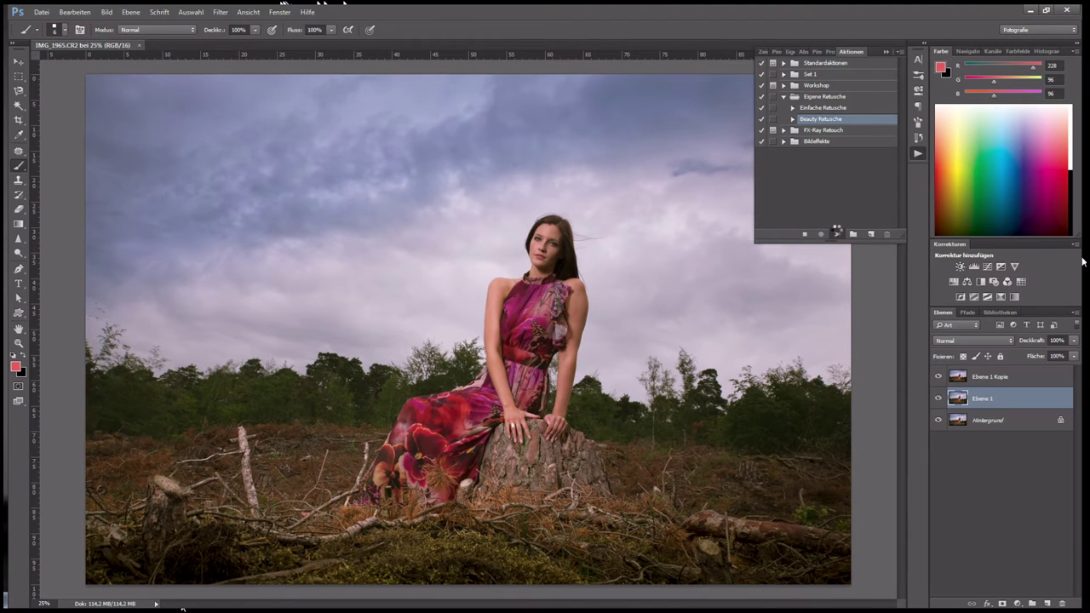
scroll(535, 237, "up", 8)
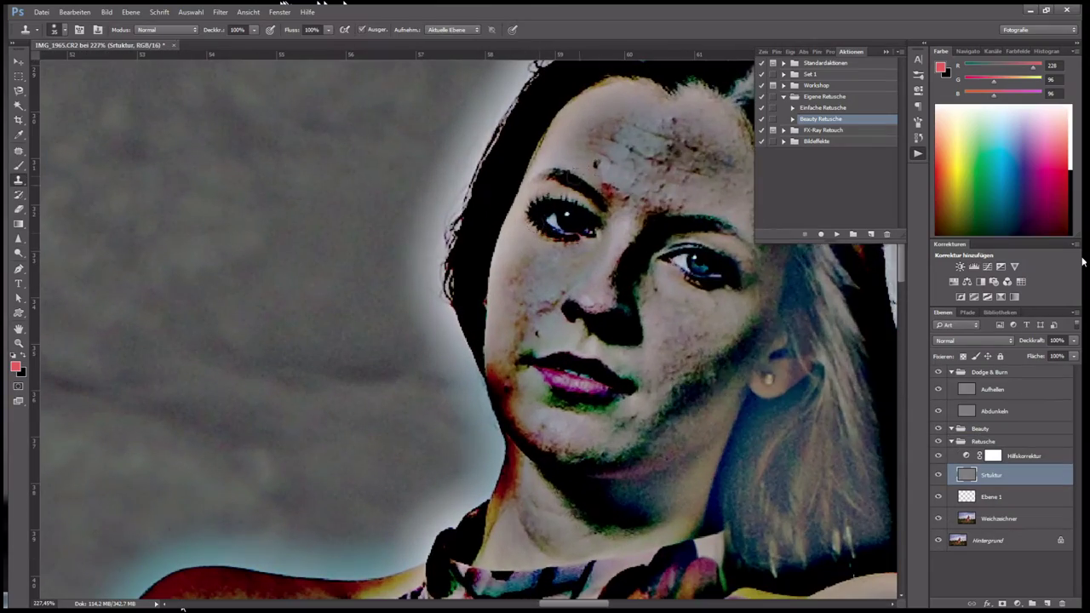
right_click(634, 179)
key("Return")
- Set the Struktur layer's blend mode to Lineares Licht
scroll(698, 195, "up", 4)
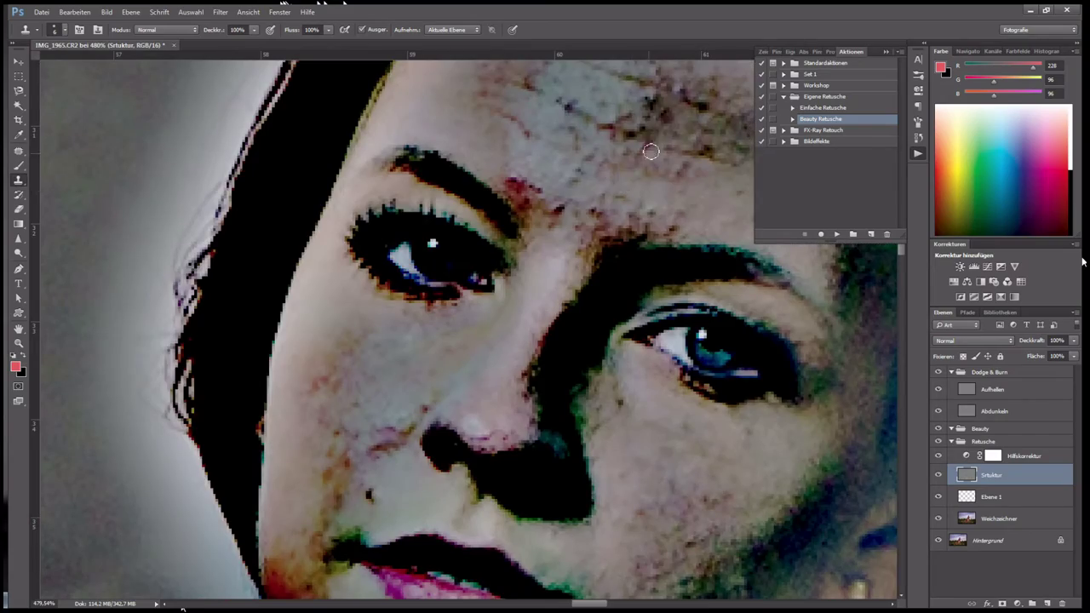
scroll(651, 134, "down", 2)
scroll(596, 213, "down", 3)
scroll(512, 281, "up", 4)
scroll(492, 315, "up", 1)
scroll(509, 319, "down", 2)
scroll(562, 313, "down", 4)
scroll(562, 312, "down", 1)
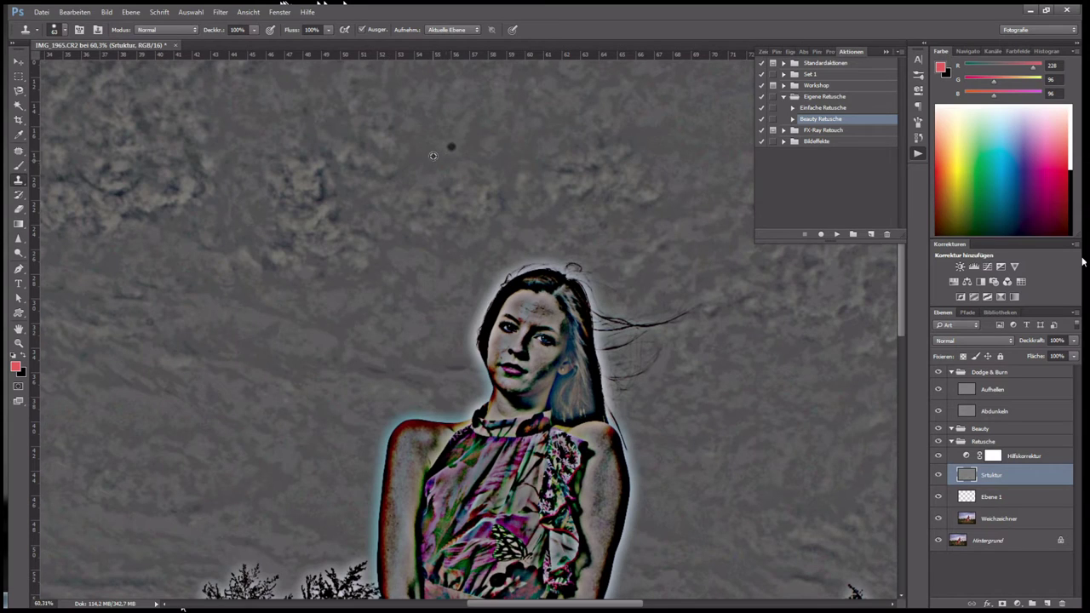
scroll(441, 378, "up", 2)
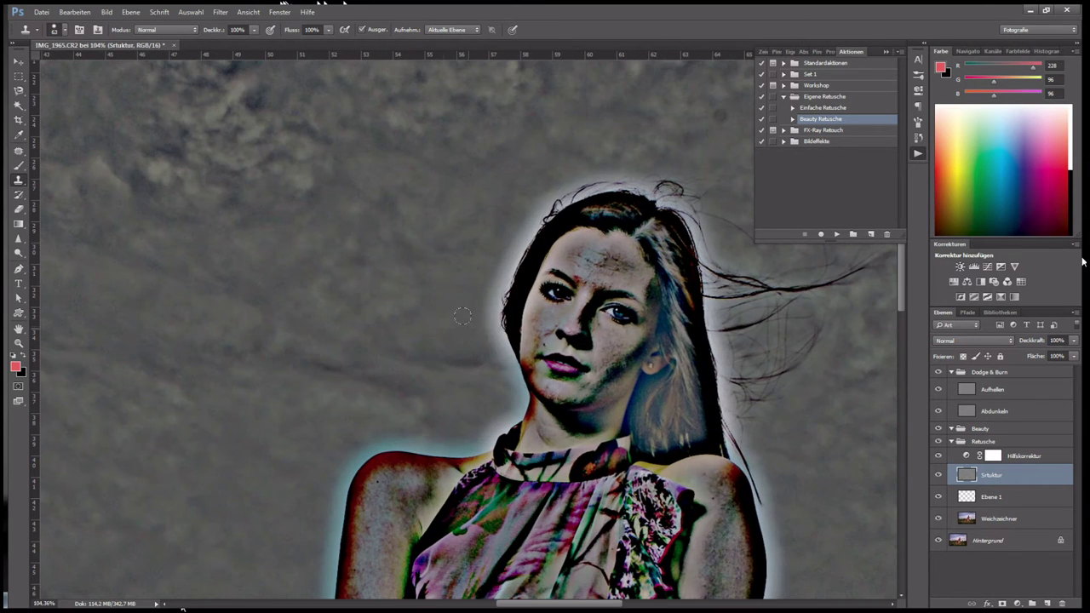
scroll(446, 338, "up", 2)
right_click(428, 311)
left_click(436, 314)
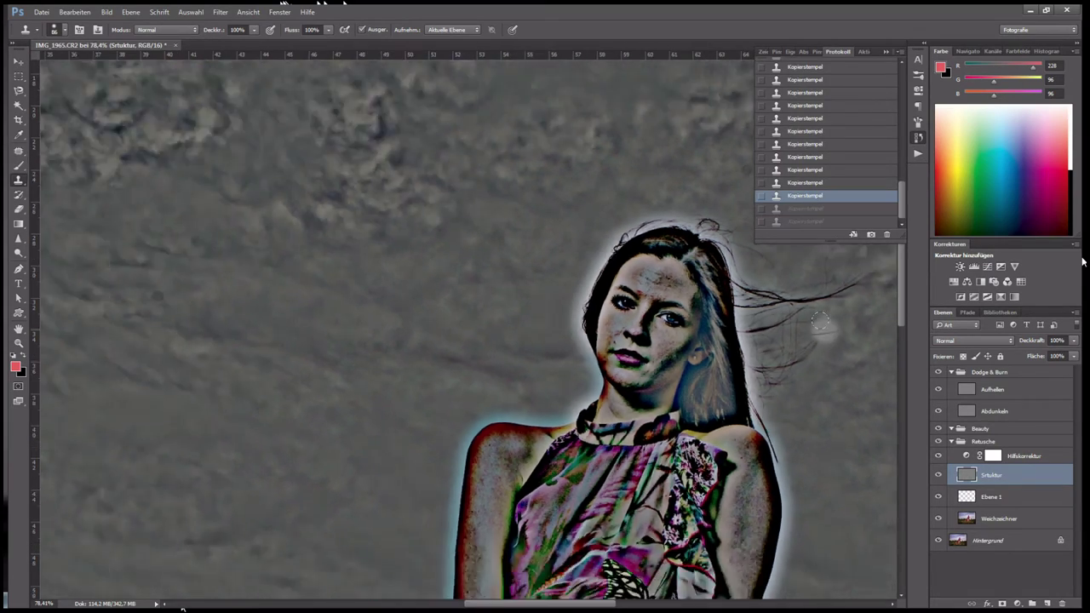
scroll(745, 426, "down", 5)
left_click(969, 341)
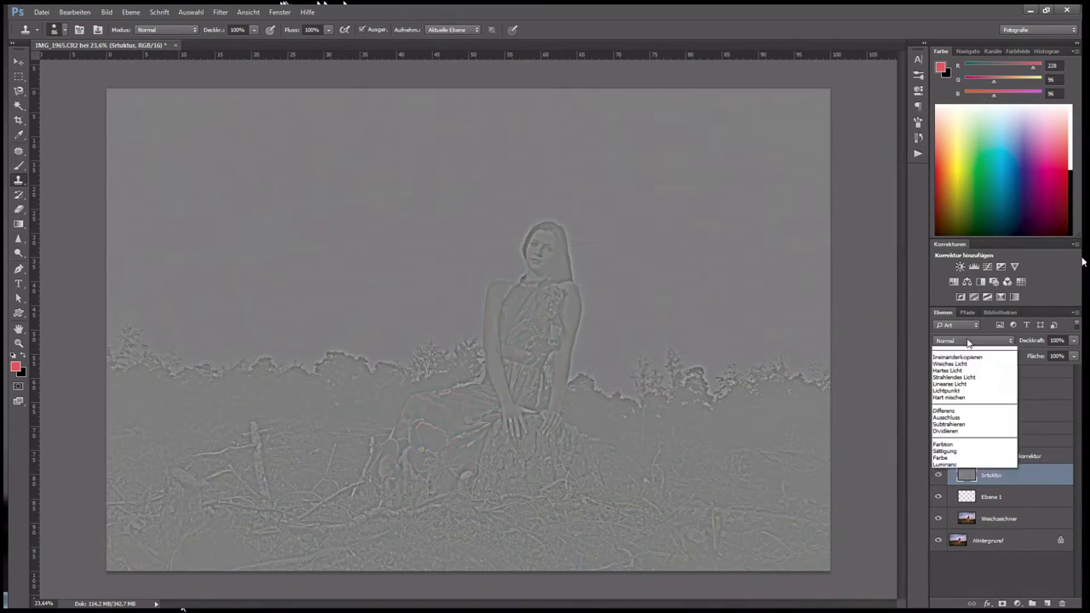
left_click(962, 488)
- Stamp all visible layers into a new layer and invert it
scroll(555, 245, "up", 2)
scroll(556, 244, "up", 1)
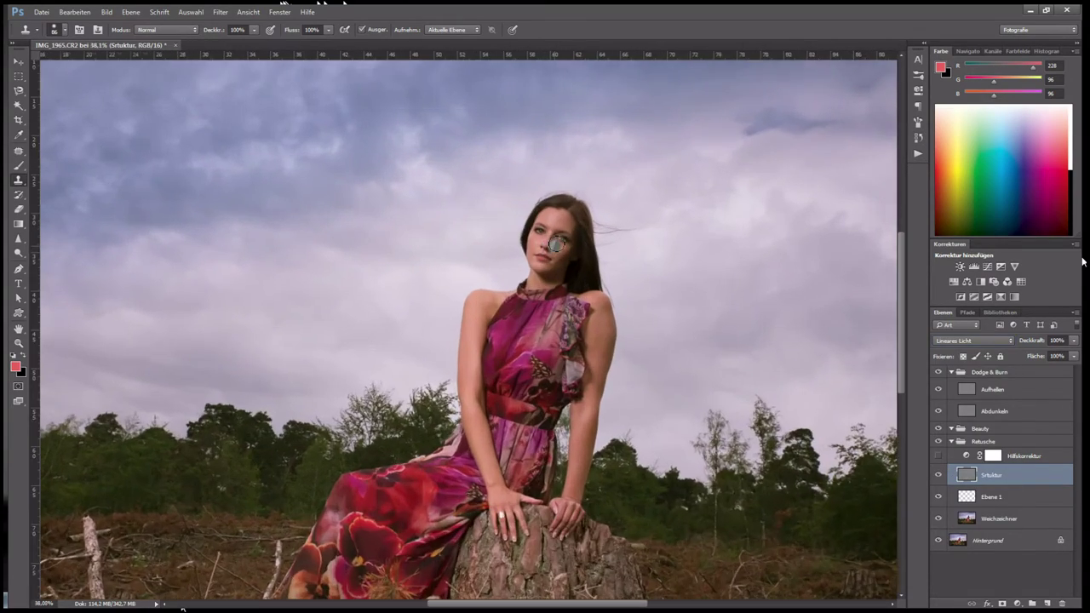
scroll(556, 245, "up", 4)
key("ctrl+shift+alt+e")
key("ctrl+i")
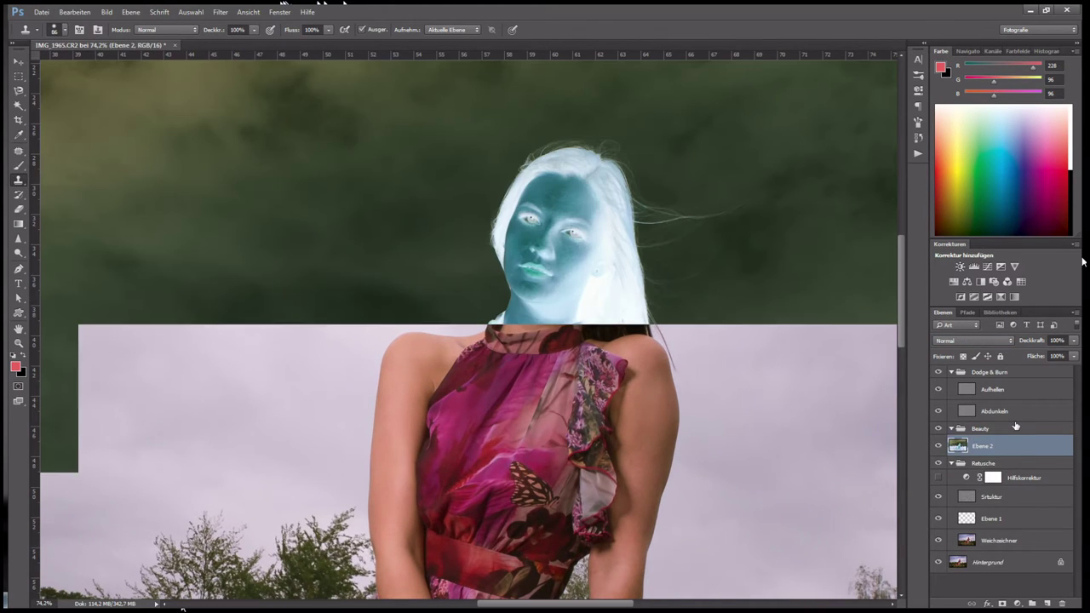
- Set Ebene 2 to Strahlendes Licht and convert it to a smart object
left_click(974, 341)
left_click(962, 485)
right_click(1009, 426)
key("Escape")
left_click(988, 445)
right_click(988, 445)
left_click(995, 98)
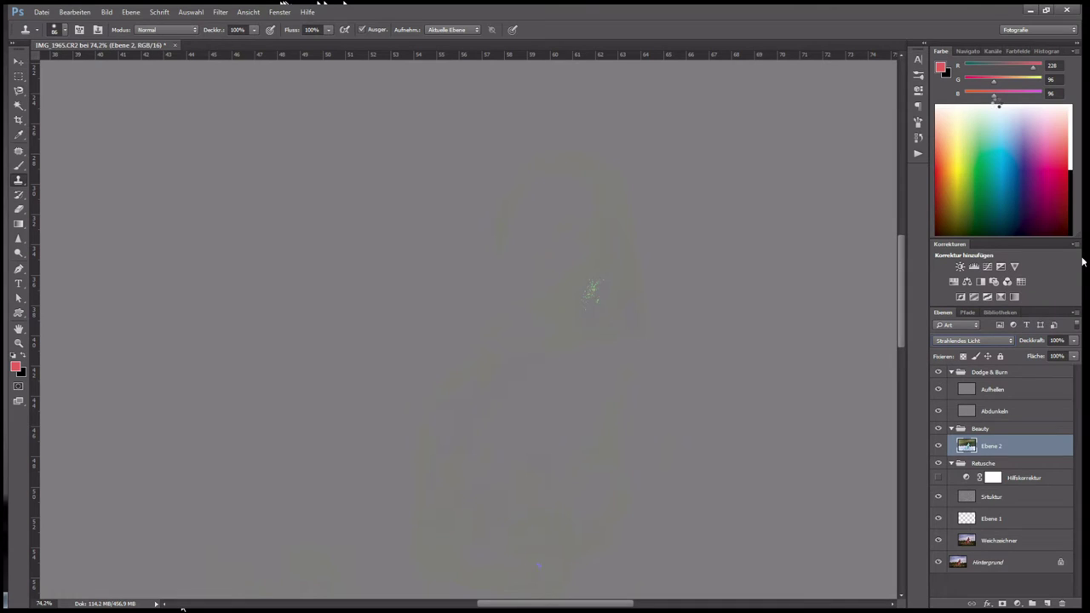
- Apply a Hochpass filter to Ebene 2
left_click(220, 12)
left_click(452, 245)
left_click_drag(763, 432, 767, 432)
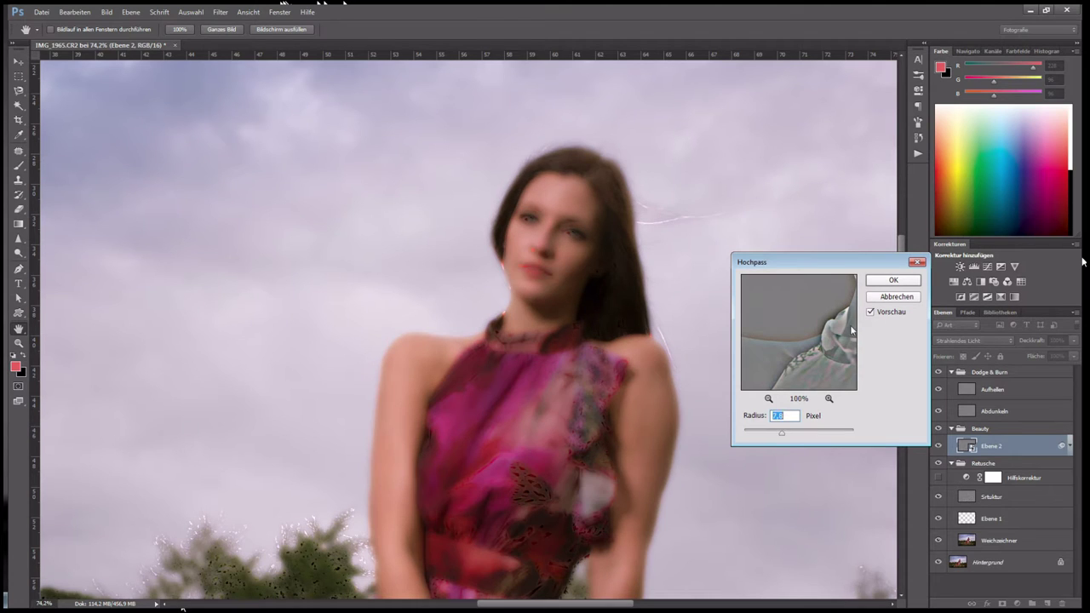
key("Return")
key("s")
scroll(564, 232, "up", 3)
- Apply a small-radius Gaussian blur and give Ebene 2 a black layer mask
left_click(219, 12)
mouse_move(253, 220)
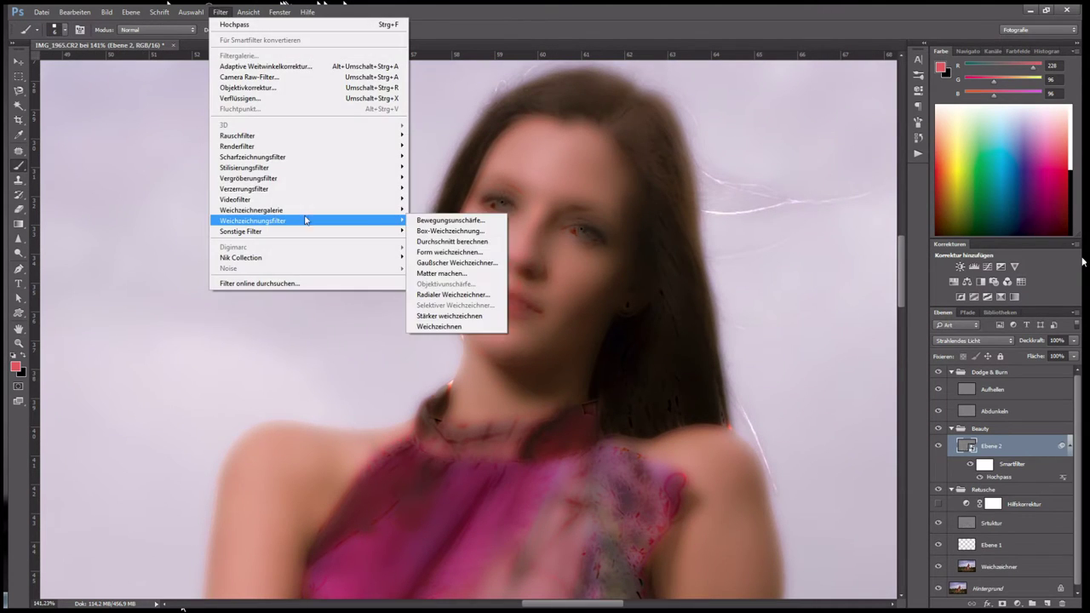
left_click(448, 264)
left_click_drag(812, 356, 808, 356)
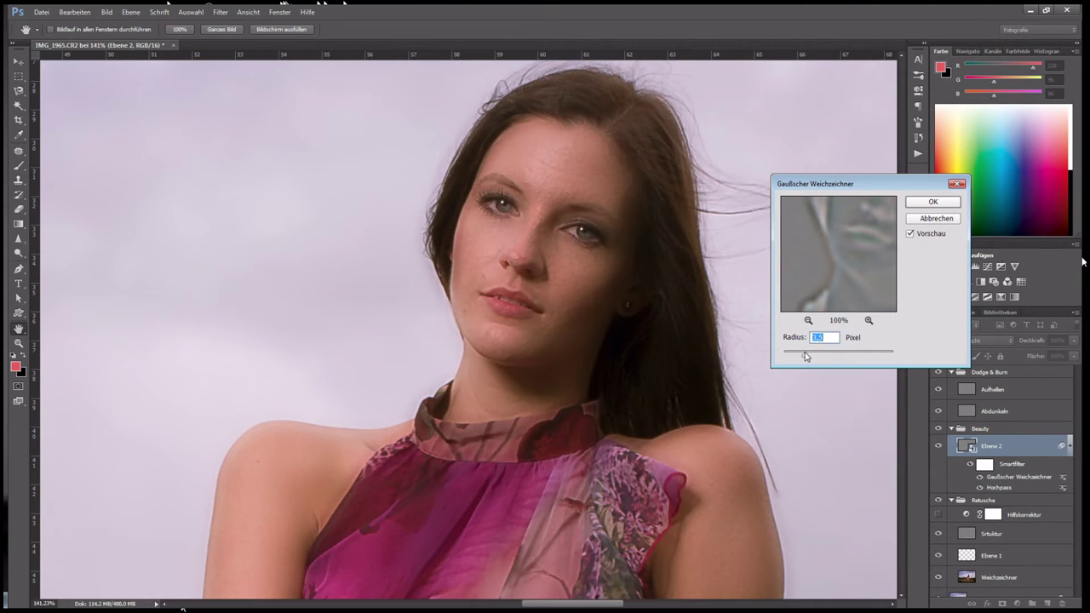
left_click(933, 201)
left_click(1009, 605, "alt")
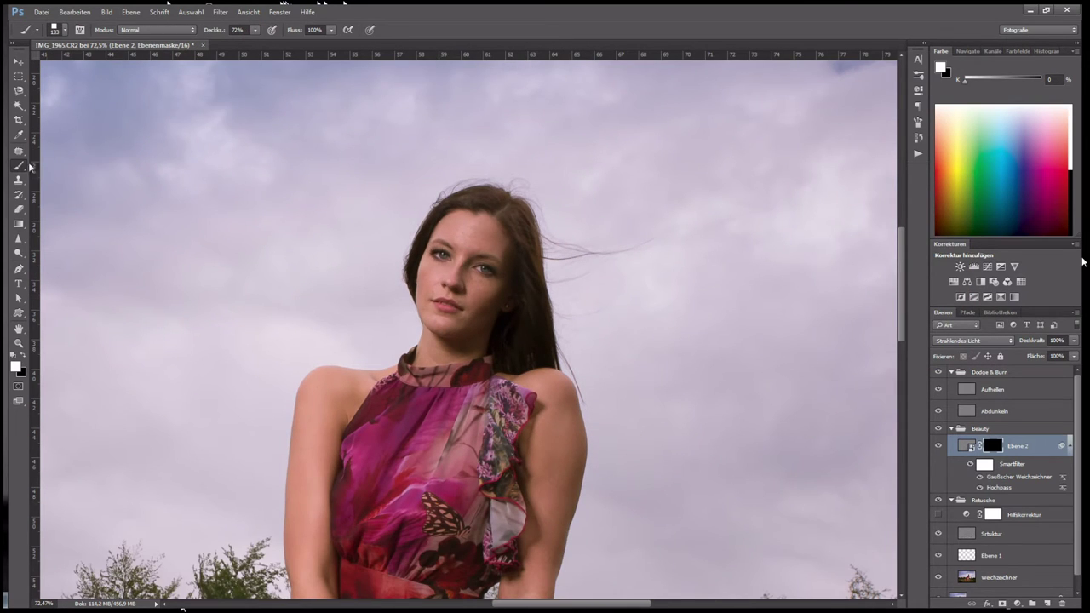
- Paint skin softening into Ebene 2's mask with a soft brush across face, shoulders and arms
right_click(408, 309)
left_click(376, 341)
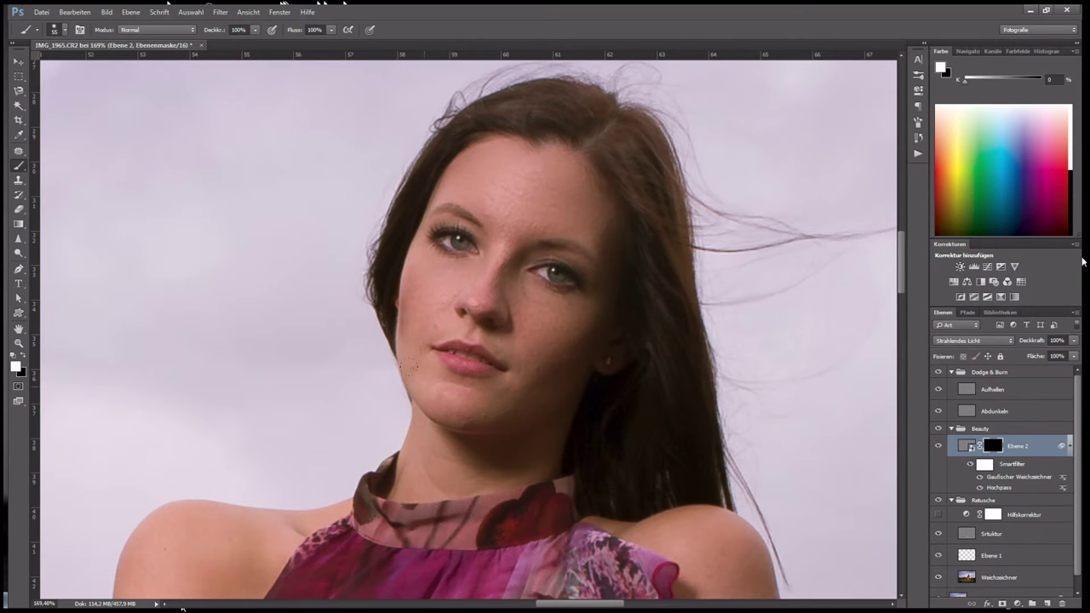
key("x")
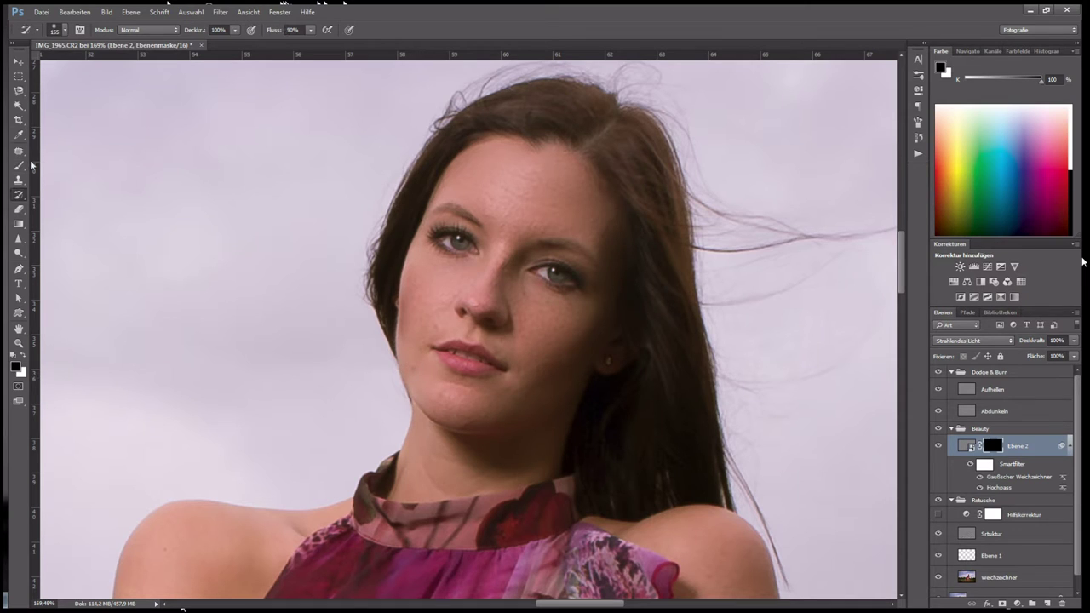
key("x")
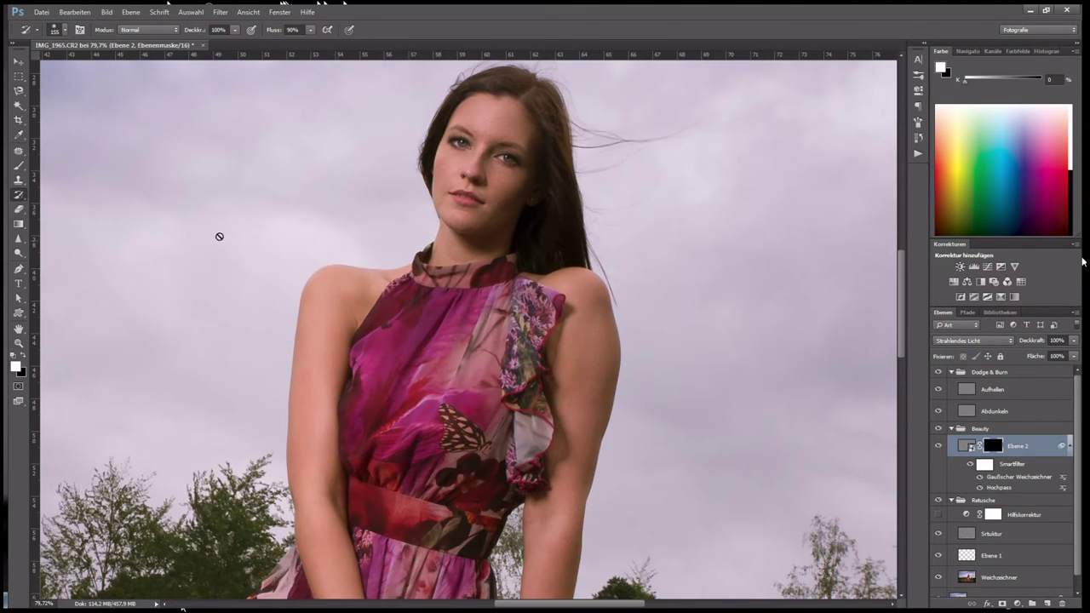
key("b")
right_click(316, 309)
key("Escape")
scroll(312, 466, "down", 2)
scroll(298, 457, "down", 1)
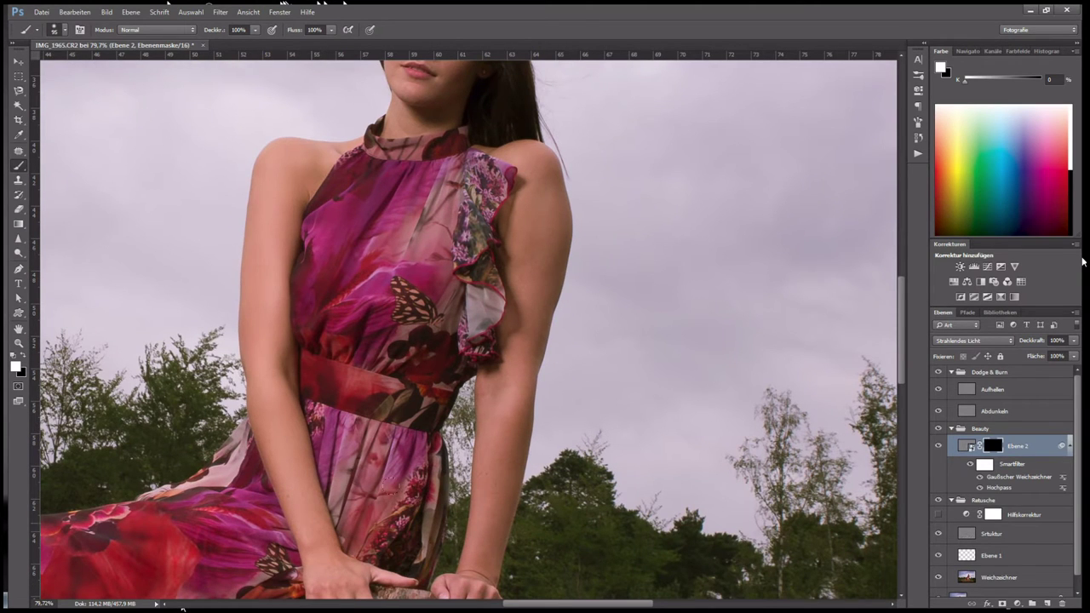
- Zoom in on the head and upper body and ready the Burn tool on Abdunkeln
key("x")
key("ctrl+0")
key("ctrl+plus")
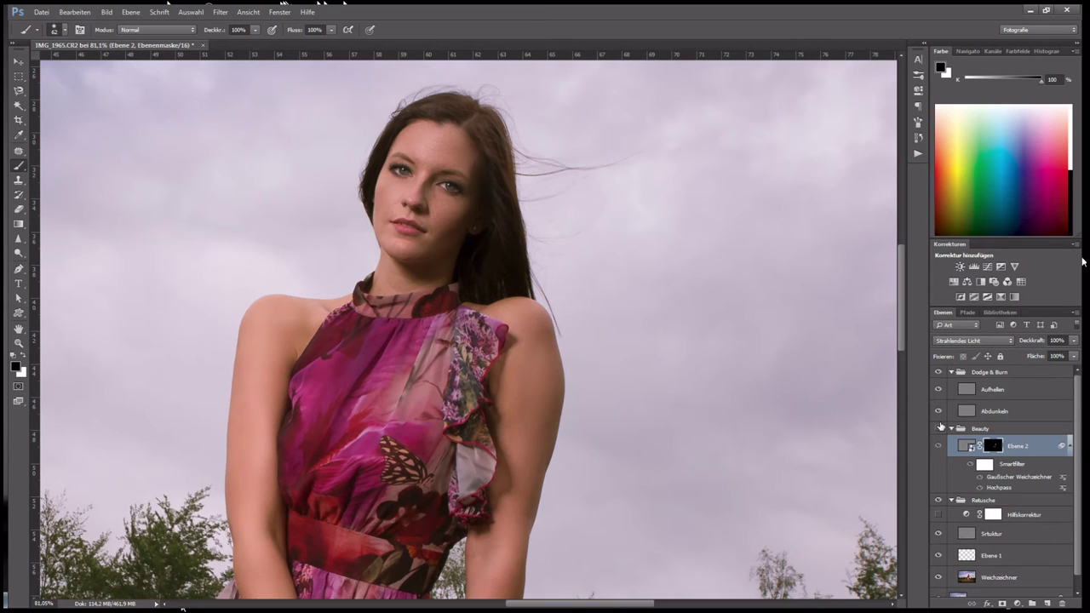
left_click(994, 412)
right_click(19, 253)
left_click(76, 264)
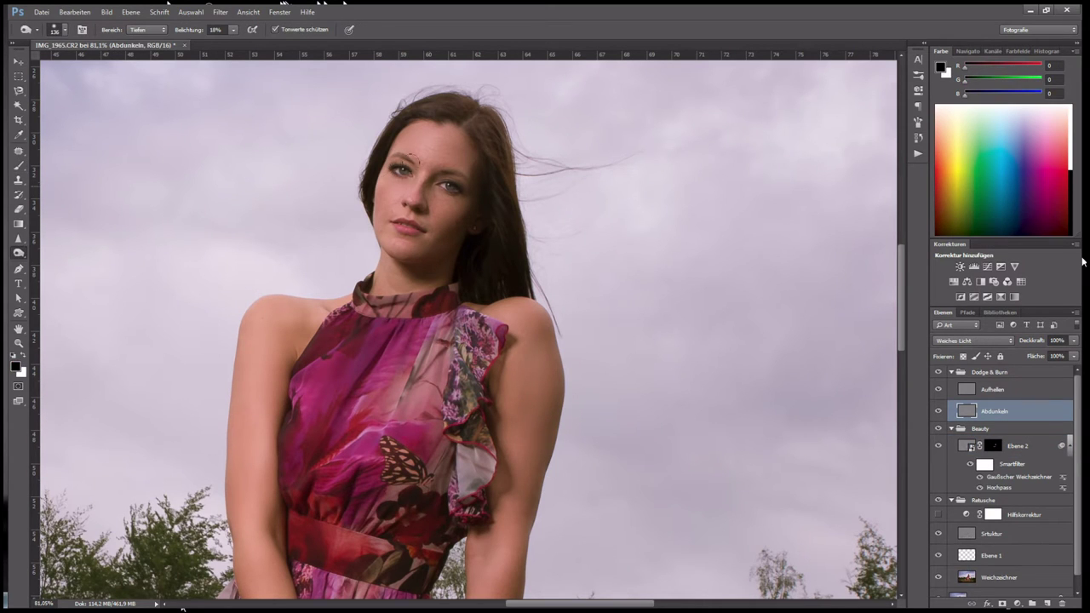
- Burn in shadows on the face and hands on the Abdunkeln layer
scroll(425, 174, "up", 5)
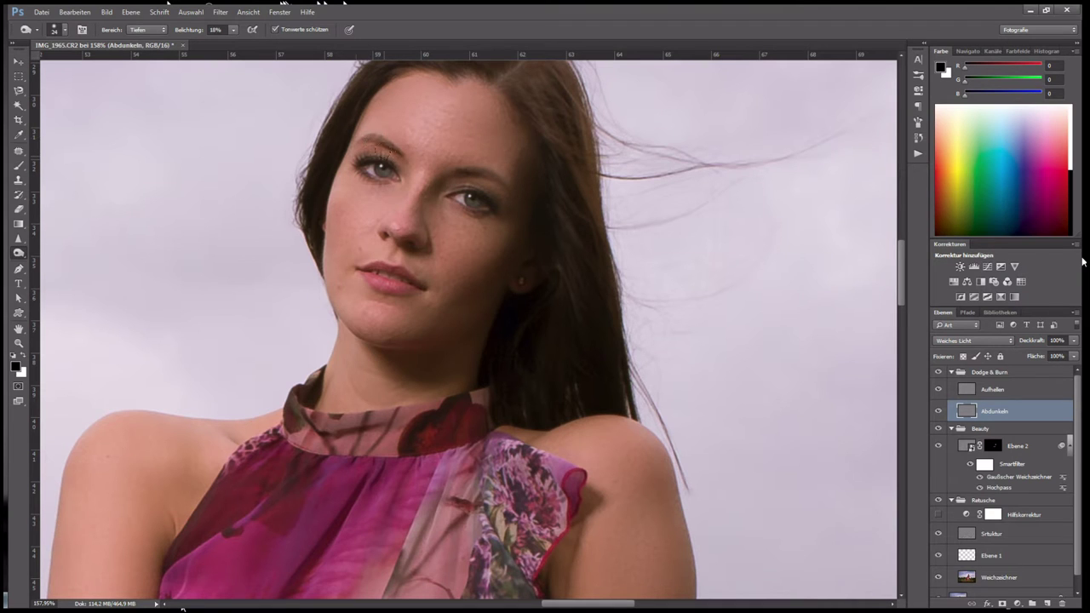
scroll(437, 173, "up", 3)
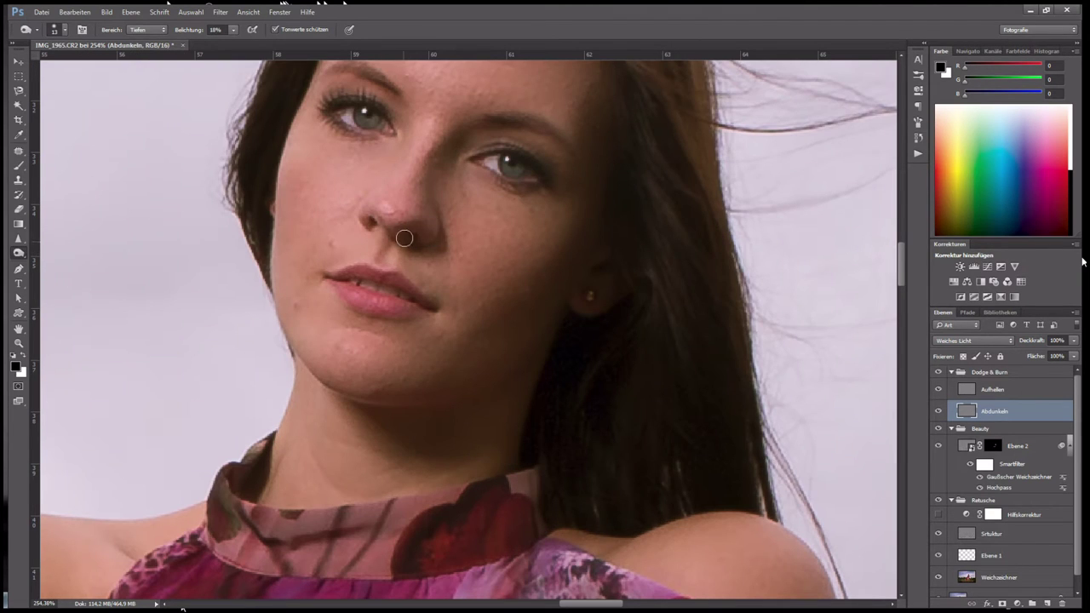
scroll(491, 297, "down", 4)
left_click_drag(386, 244, 428, 269)
scroll(450, 339, "down", 4)
scroll(460, 375, "up", 2)
scroll(456, 388, "up", 2)
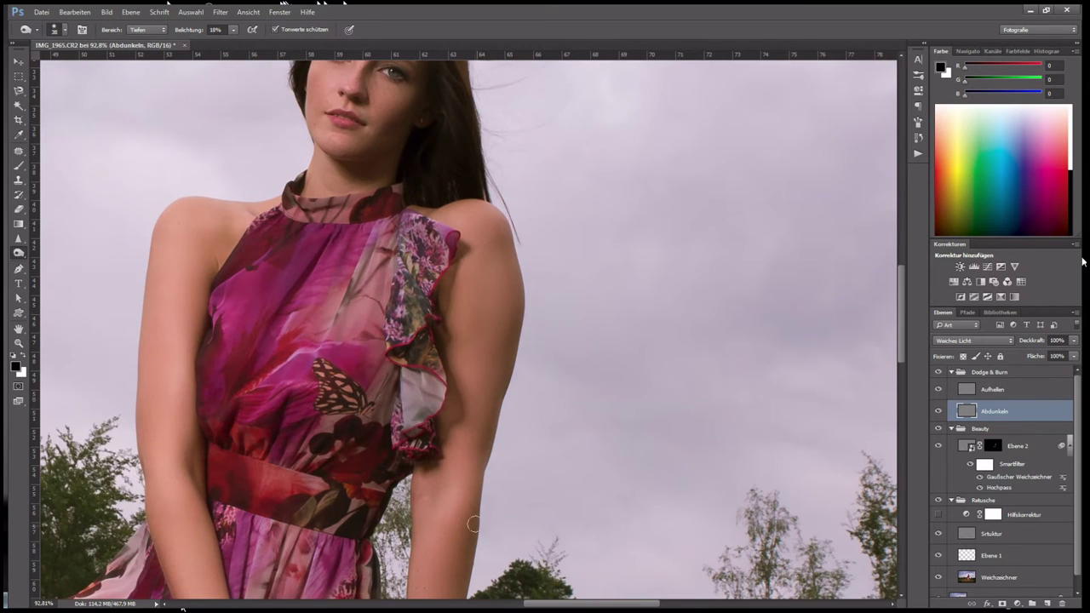
scroll(482, 513, "down", 4)
scroll(482, 340, "down", 1)
scroll(428, 444, "up", 3)
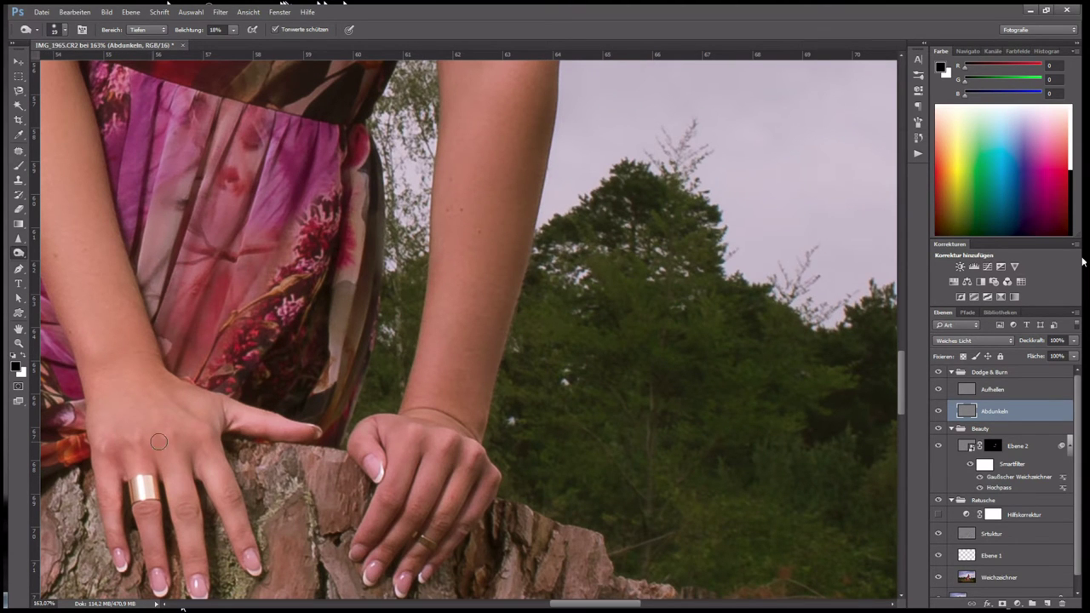
scroll(216, 436, "down", 3)
- Dodge highlights (Lichter, 11%) on the Aufhellen layer across face, shoulders and forehead
left_click(992, 390)
right_click(19, 253)
left_click(77, 254)
scroll(330, 428, "up", 2)
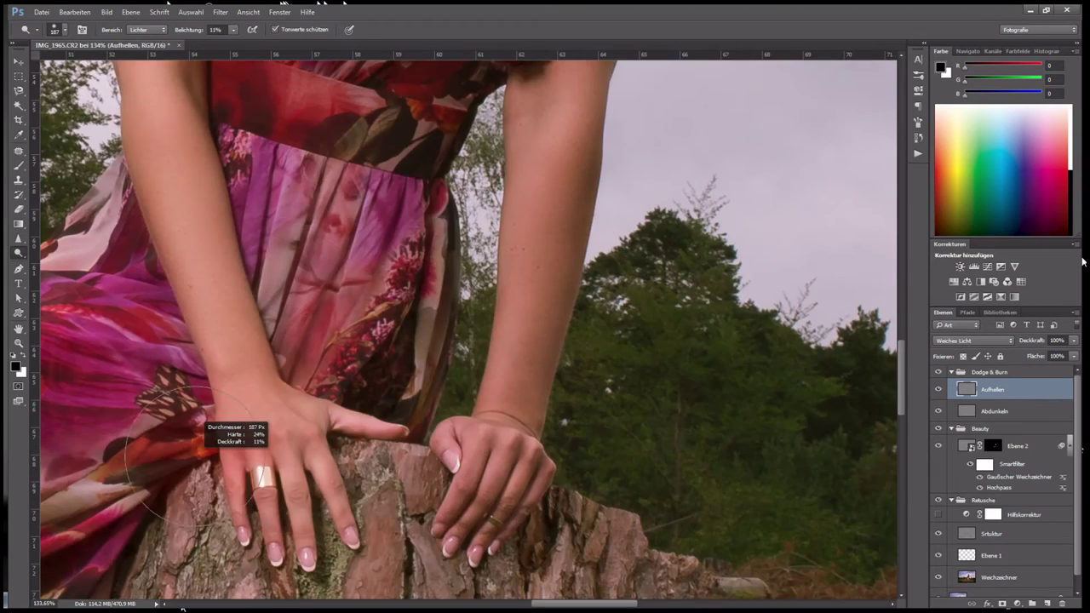
scroll(330, 427, "up", 2)
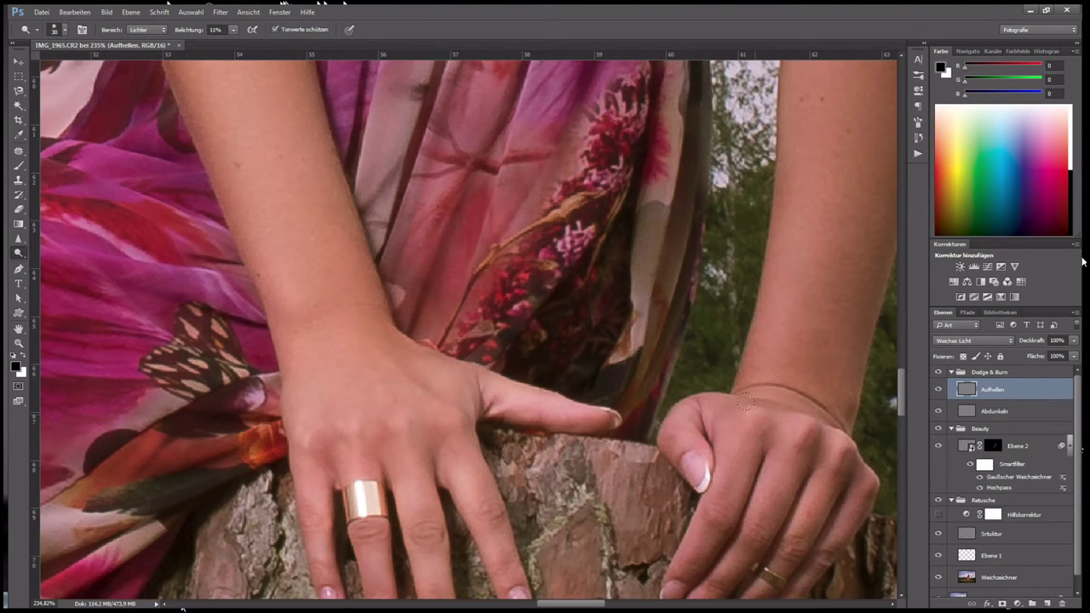
scroll(731, 413, "down", 3)
scroll(530, 278, "up", 1)
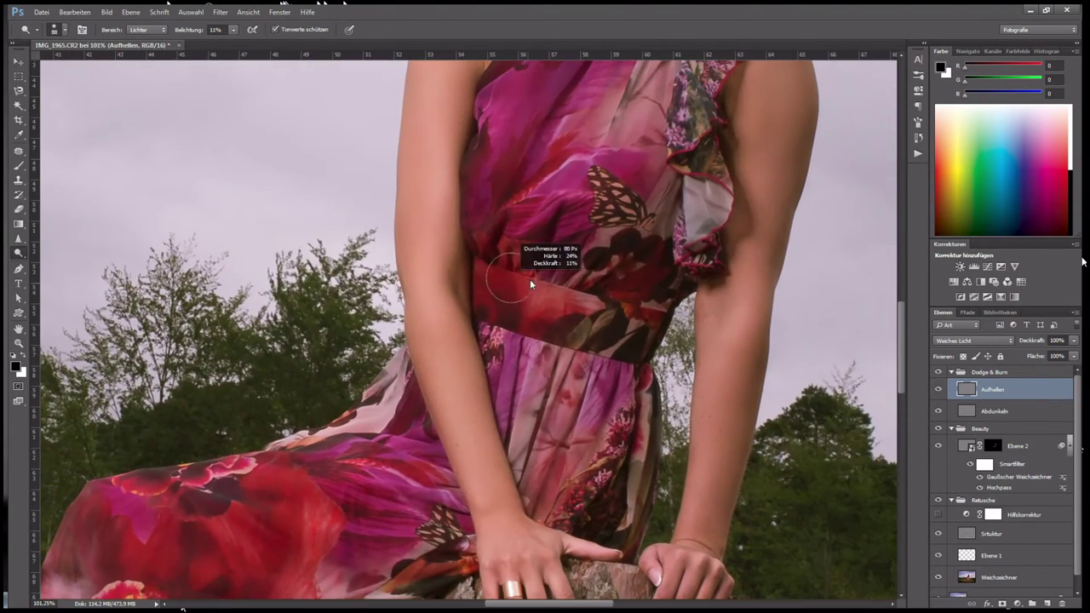
mouse_move(530, 278)
left_mouse_down()
mouse_move(470, 333)
mouse_move(504, 426)
left_mouse_up()
scroll(275, 218, "up", 1)
scroll(304, 187, "up", 1)
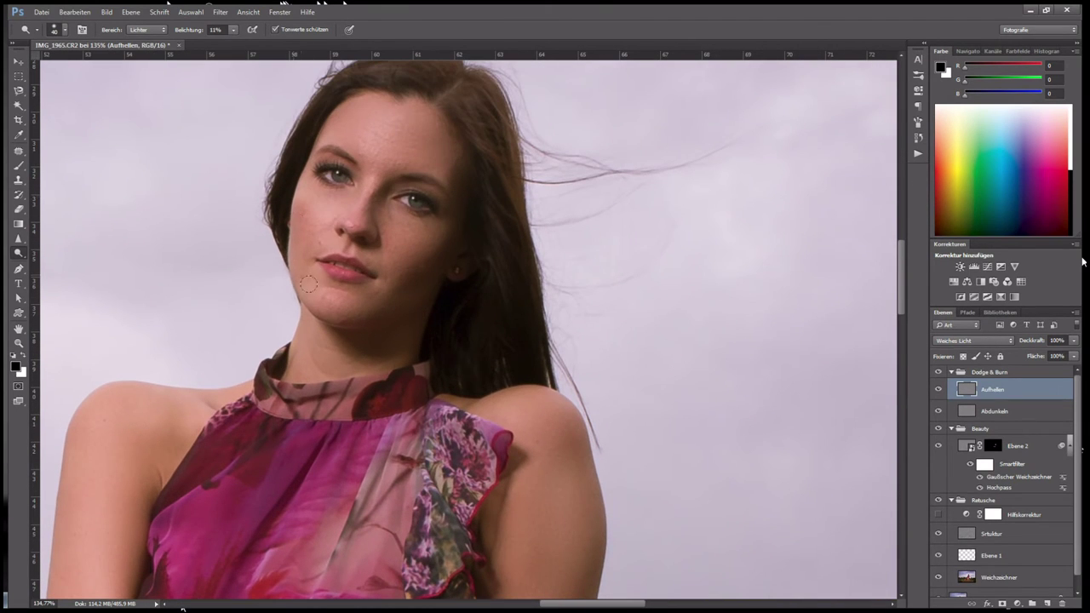
scroll(350, 245, "up", 2)
scroll(417, 208, "down", 2)
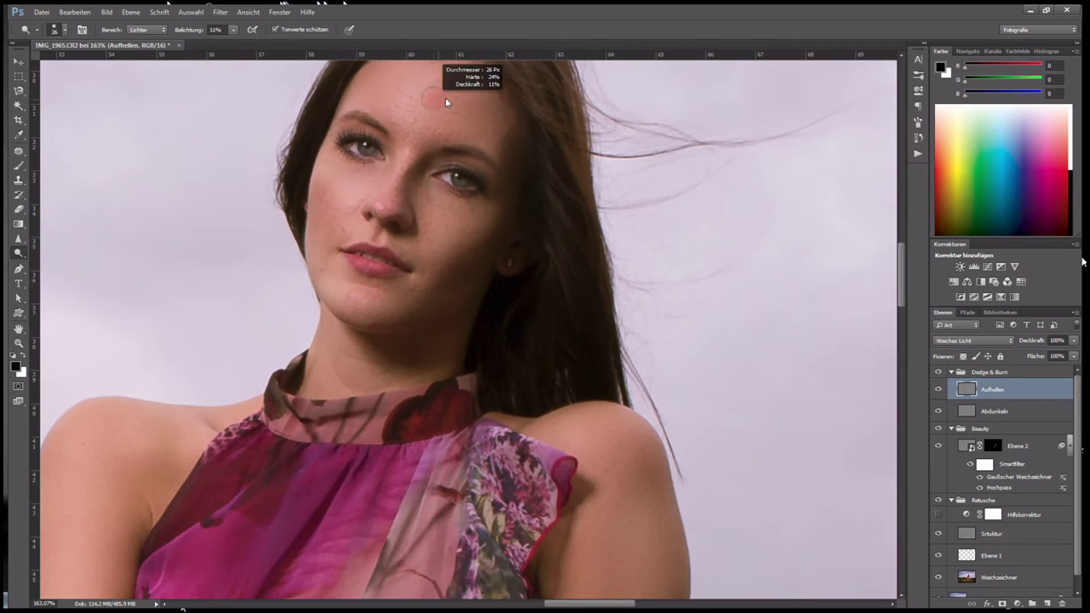
left_click_drag(446, 102, 394, 151)
left_click(969, 445)
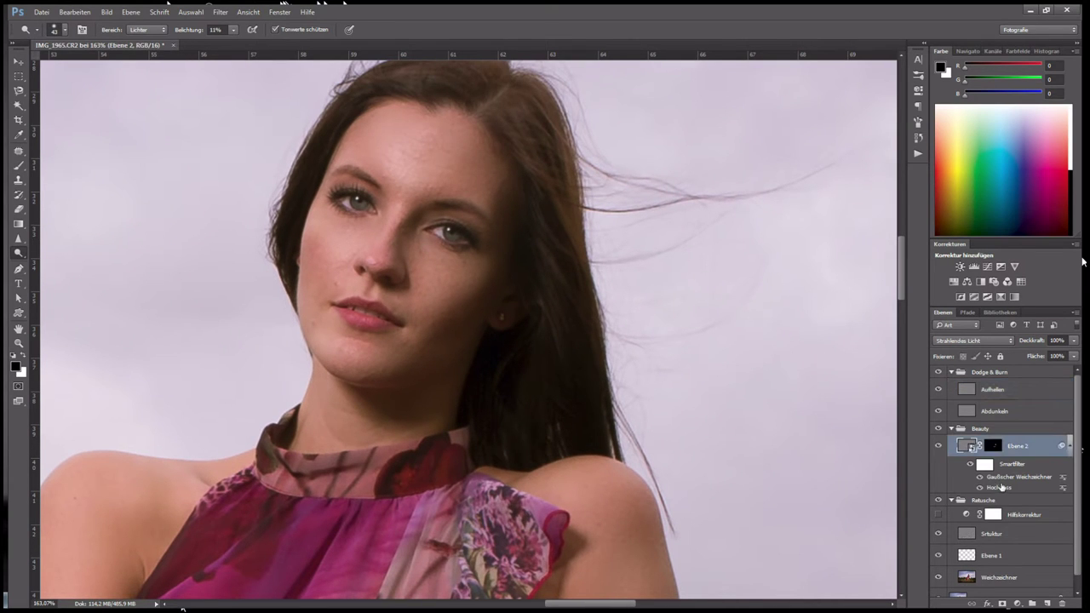
- Reconfirm the Hochpass filter and readjust the Gaussian blur radius on Ebene 2
double_click(999, 487)
left_click(891, 280)
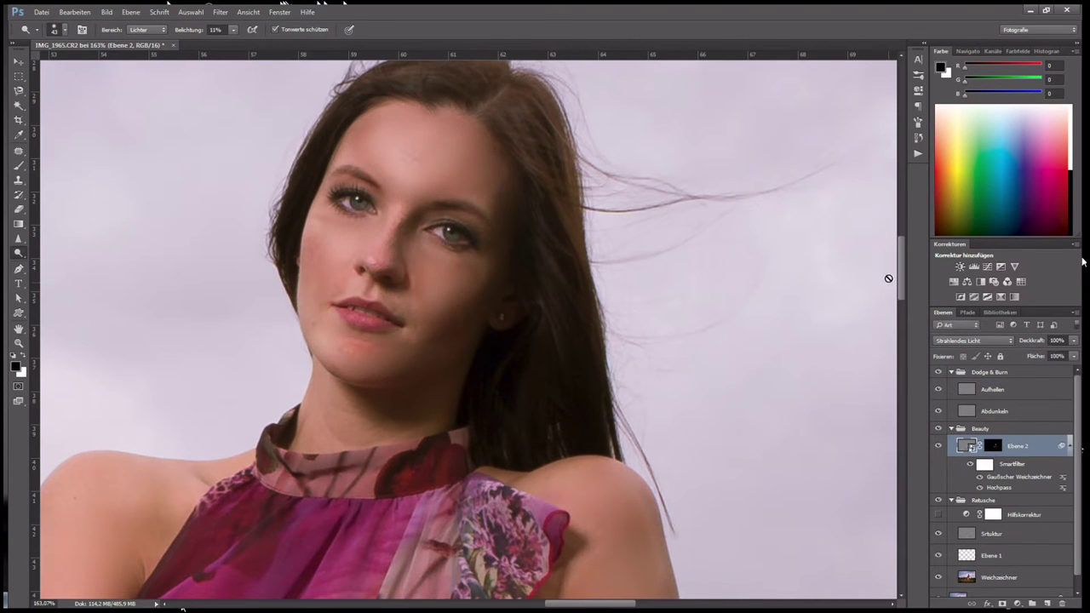
left_click_drag(809, 357, 812, 358)
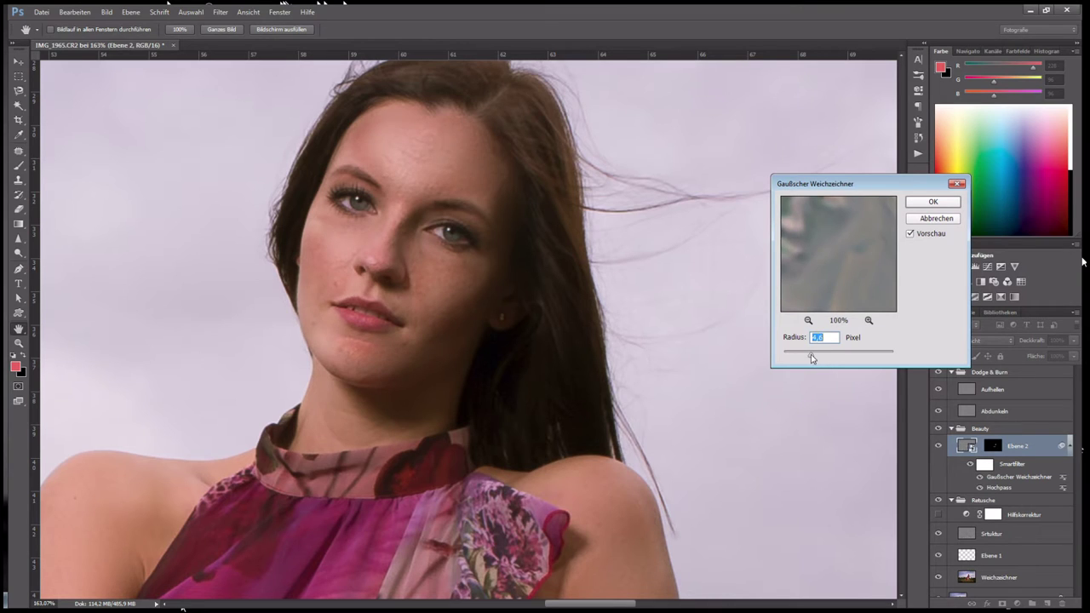
key("Return")
key("d")
key("o")
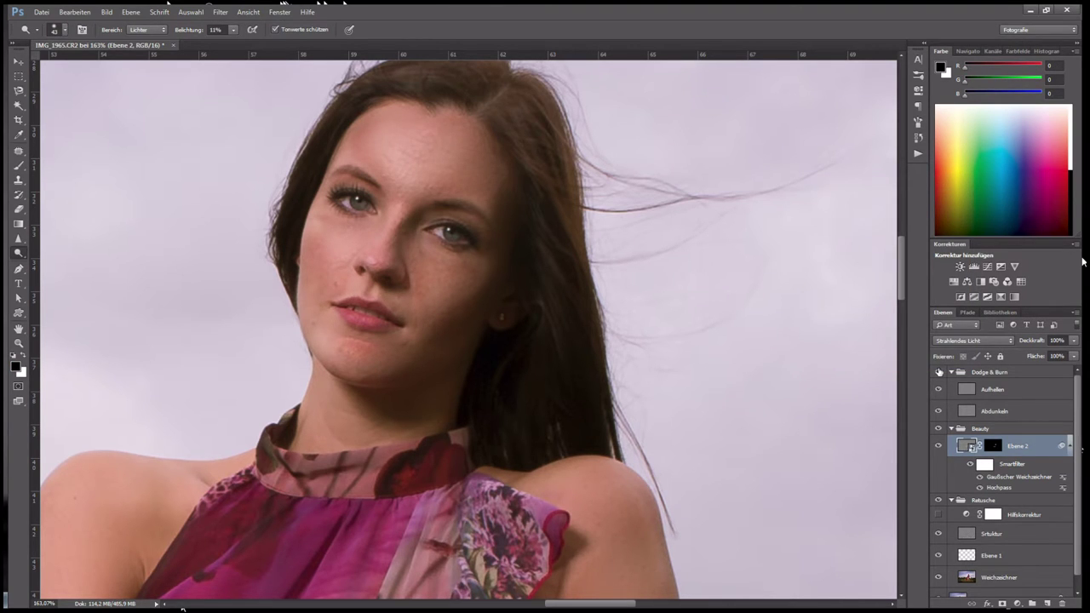
- Touch up Ebene 2's mask near the hairline with a black 63 px brush
left_click(993, 446)
key("b")
key("x")
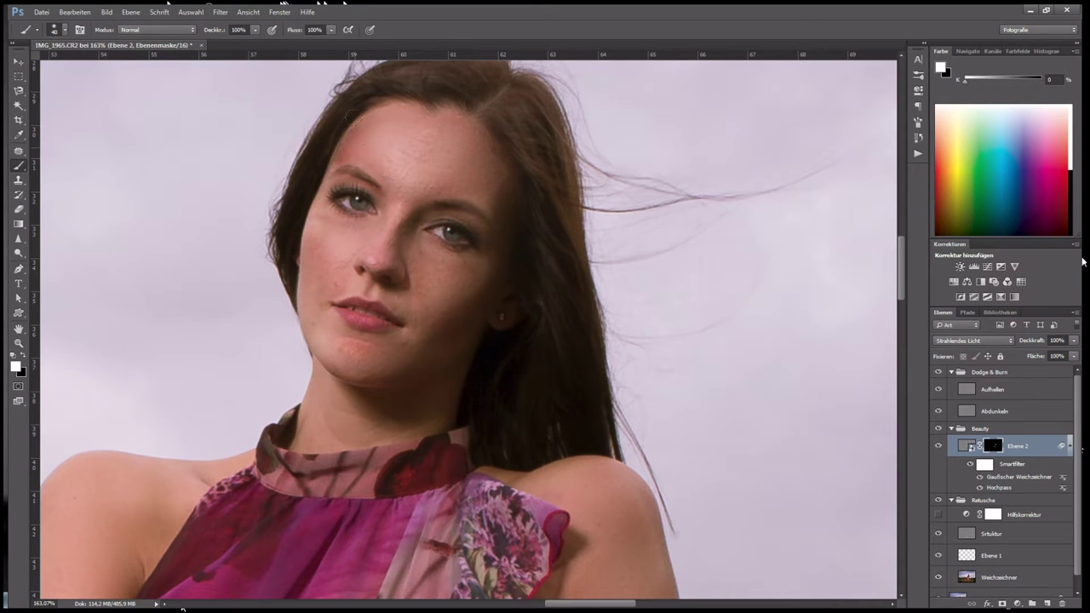
key("x")
right_click(288, 142, "alt")
left_click_drag(298, 141, 475, 277)
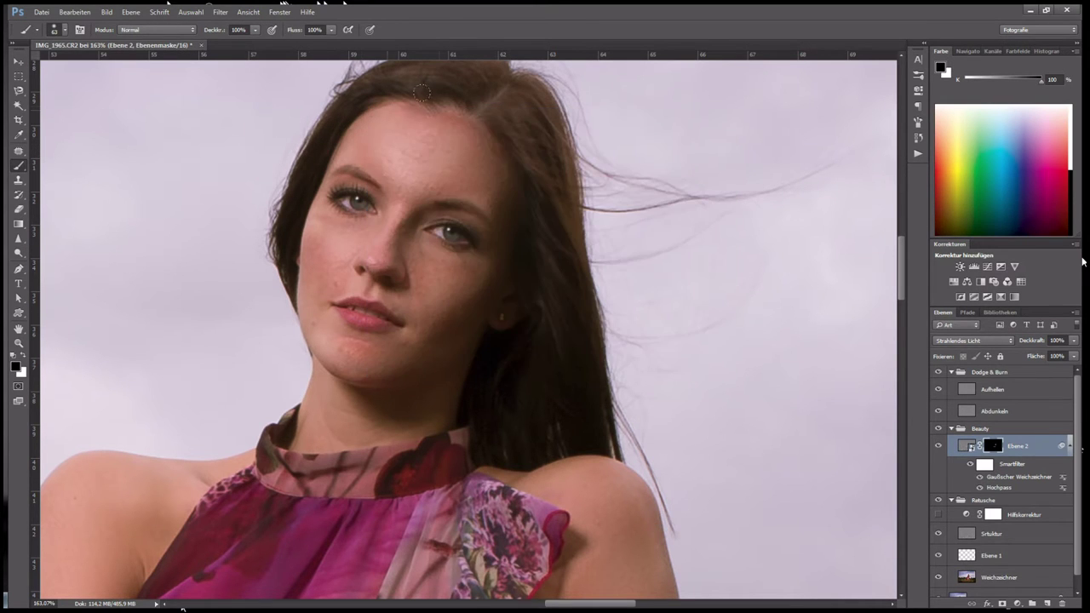
scroll(518, 264, "down", 10)
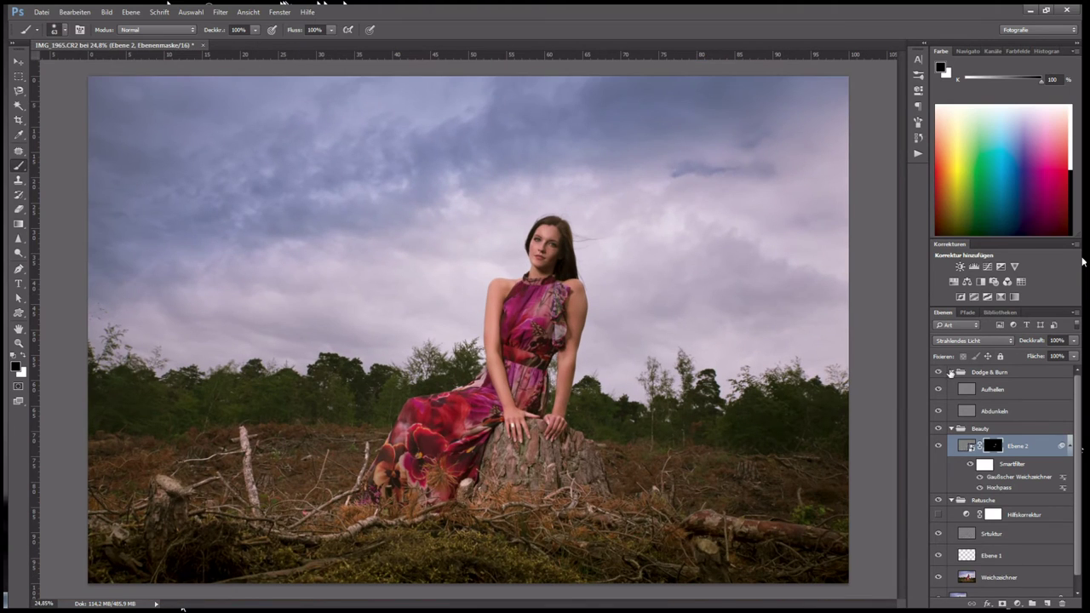
left_click(965, 411)
key("o")
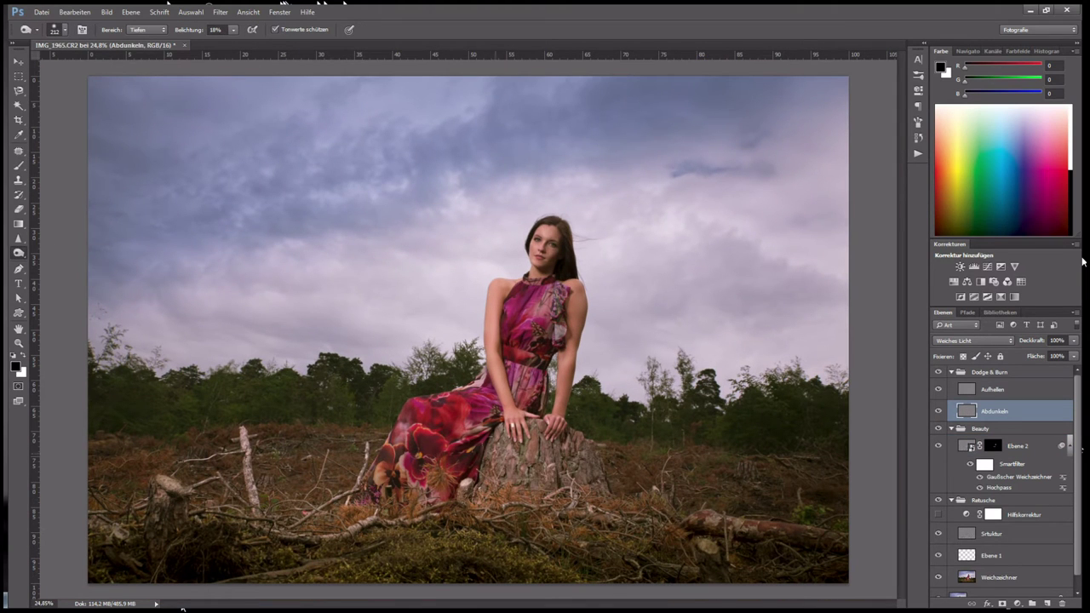
- Burn the upper-right sky with a 743 px brush, then collapse the Dodge & Burn group
left_click_drag(286, 516, 324, 515)
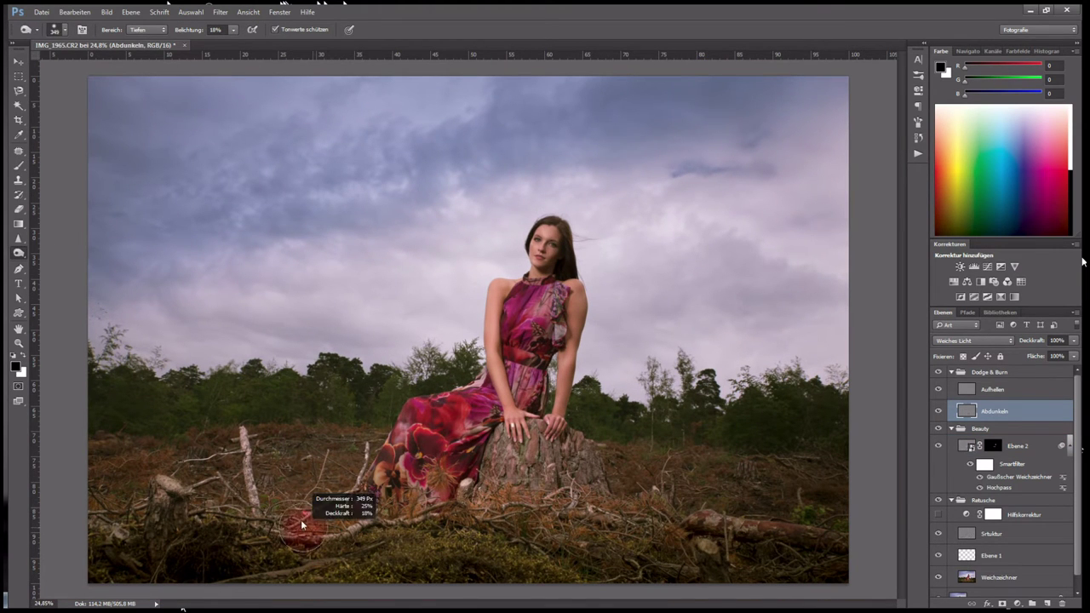
left_click_drag(237, 276, 281, 276)
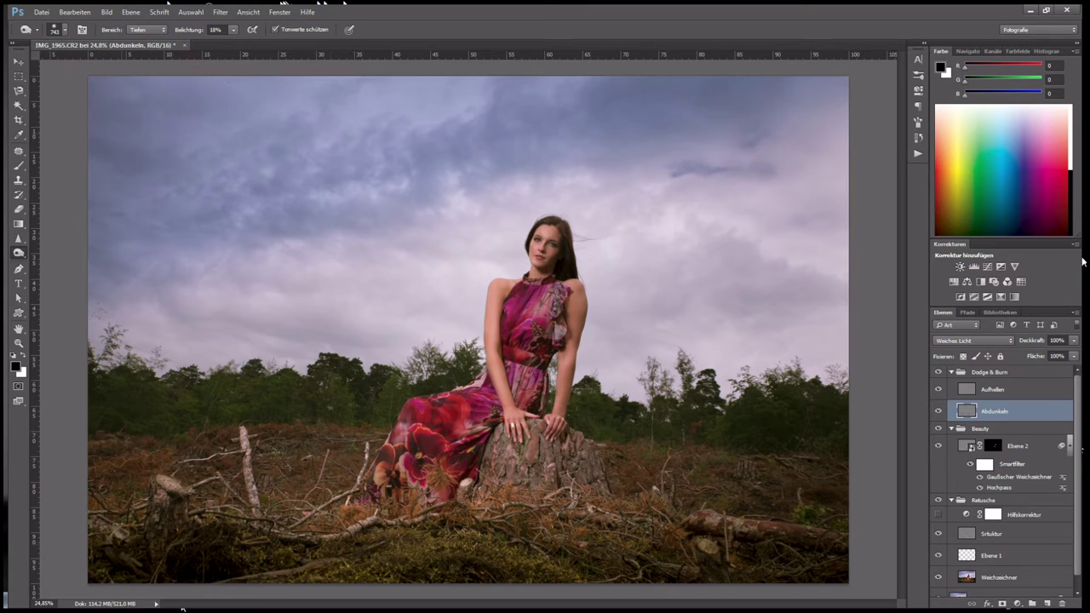
left_click_drag(579, 138, 686, 170)
scroll(632, 299, "up", 2)
left_click(951, 372)
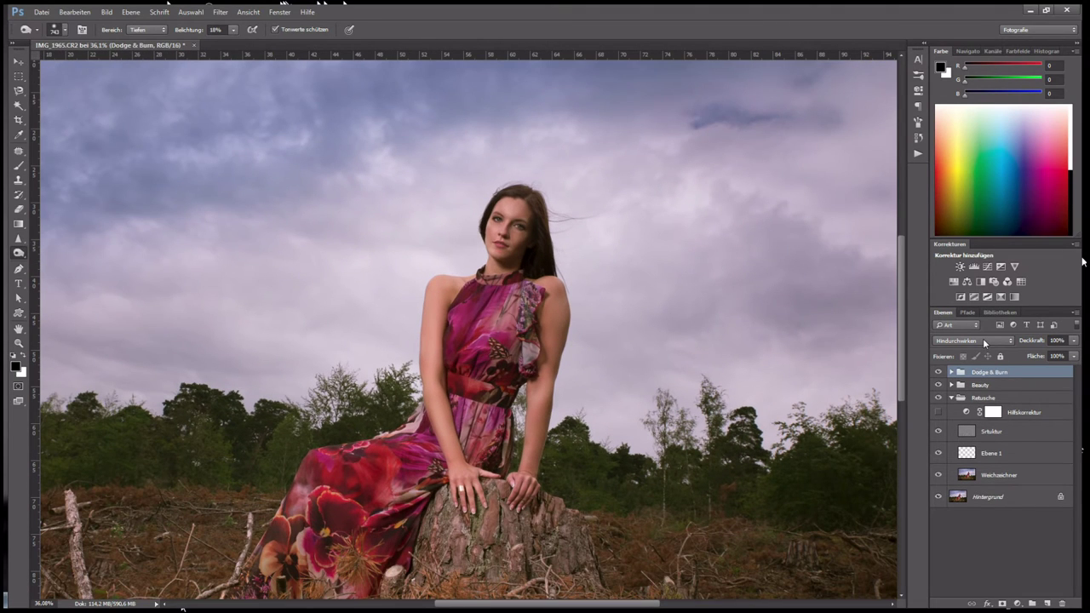
- Stamp visible layers into Ebene 3 and lasso-select around the flyaway hair
key("ctrl+alt+shift+e")
key("l")
scroll(552, 194, "up", 3)
scroll(552, 195, "up", 2)
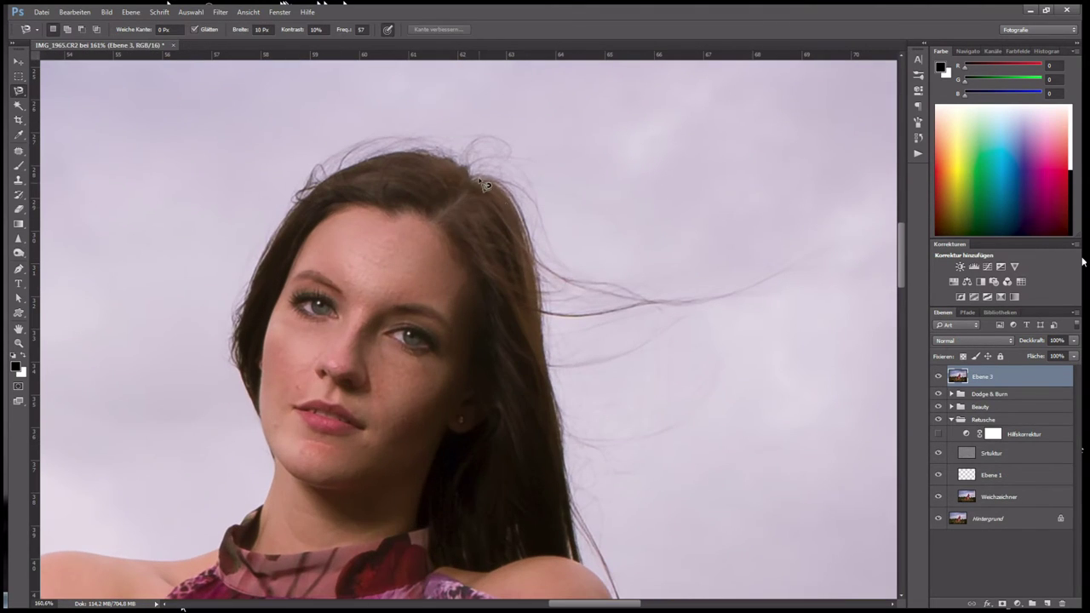
left_click_drag(522, 201, 541, 260)
mouse_move(581, 503)
left_mouse_down()
mouse_move(559, 224)
mouse_move(333, 105)
mouse_move(61, 110)
mouse_move(75, 224)
mouse_move(132, 182)
mouse_move(210, 154)
left_mouse_up()
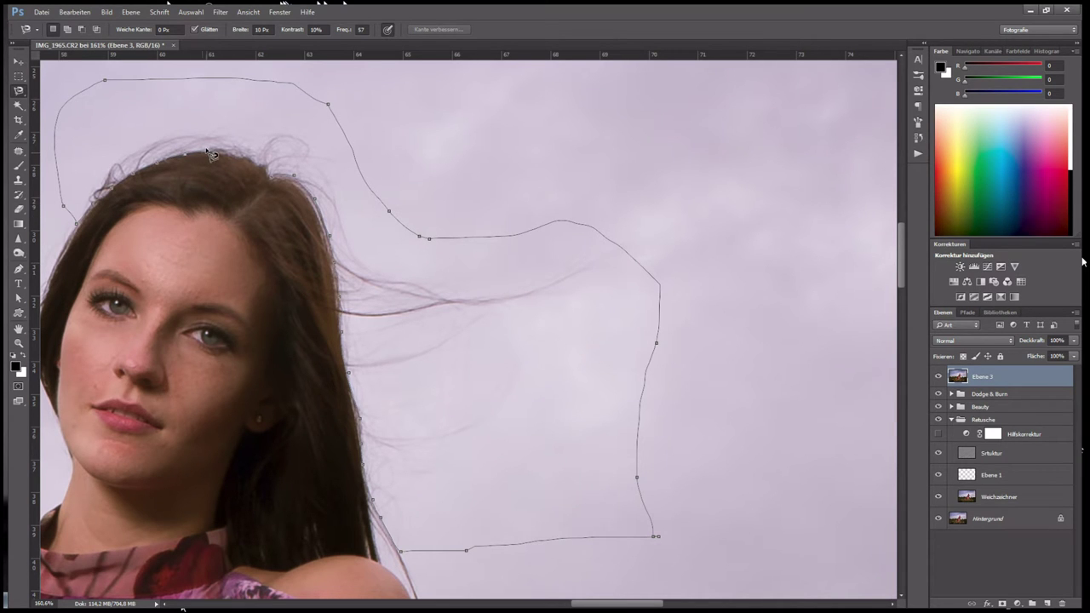
left_click(286, 179)
- Move the selection onto clean sky, copy it to Ebene 4 and start transforming it
scroll(477, 230, "down", 5, "alt")
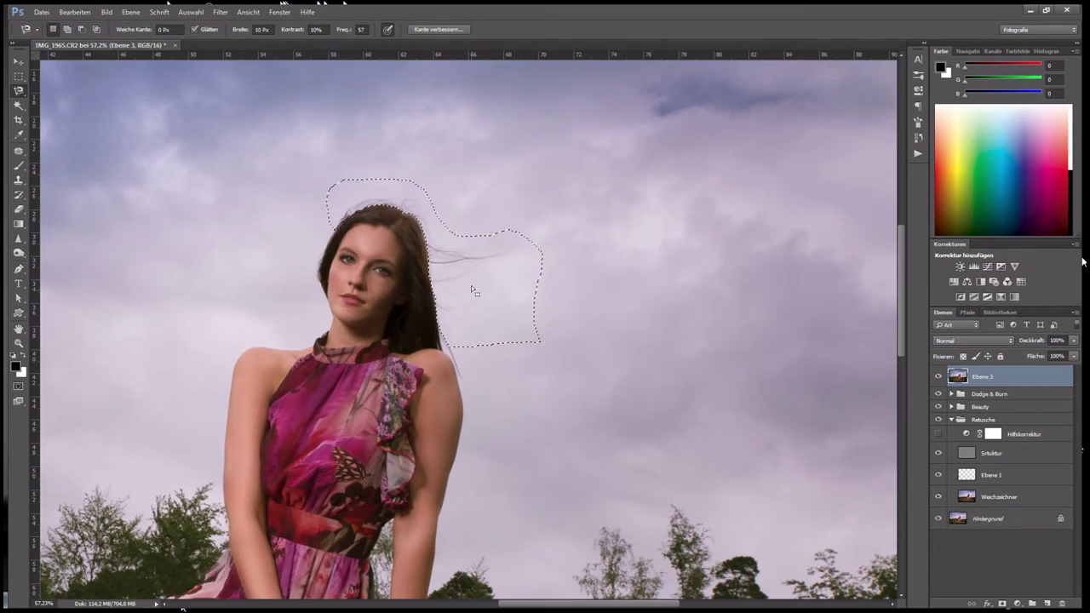
left_click_drag(471, 286, 564, 243)
key("ctrl+j")
key("ctrl+t")
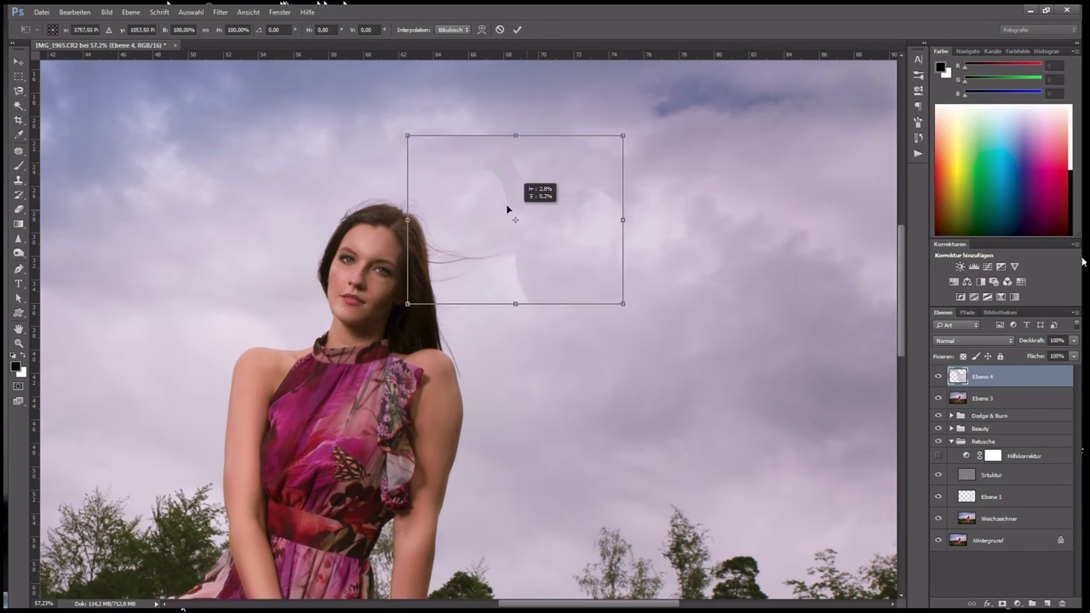
- Place the sky patch over the flyaway hairs, mask Ebene 4 and blend the seam
left_click_drag(516, 209, 446, 245)
key("Return")
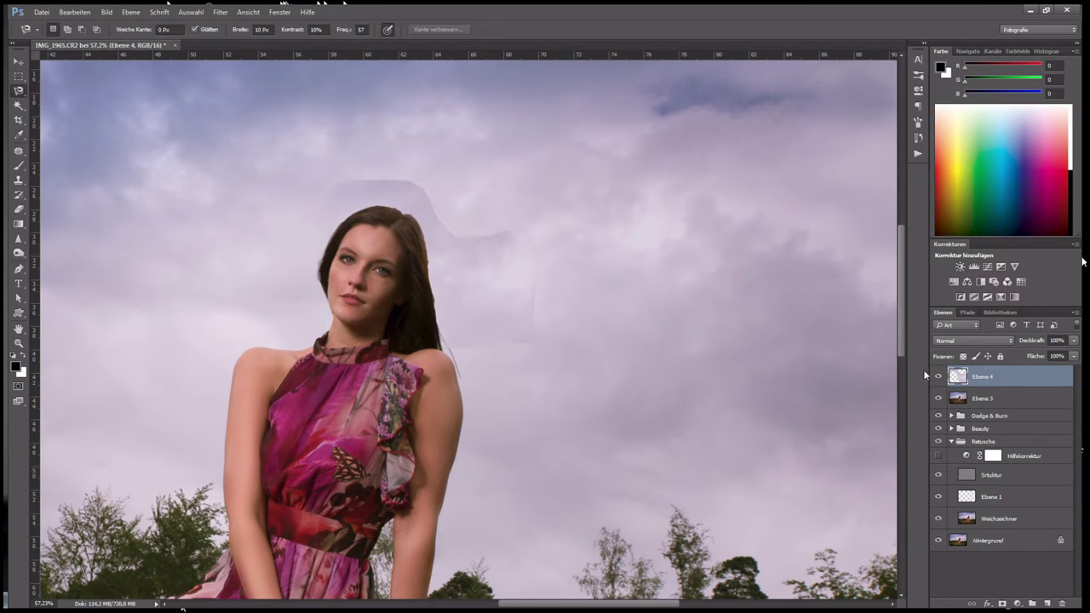
left_click(1003, 604)
key("b")
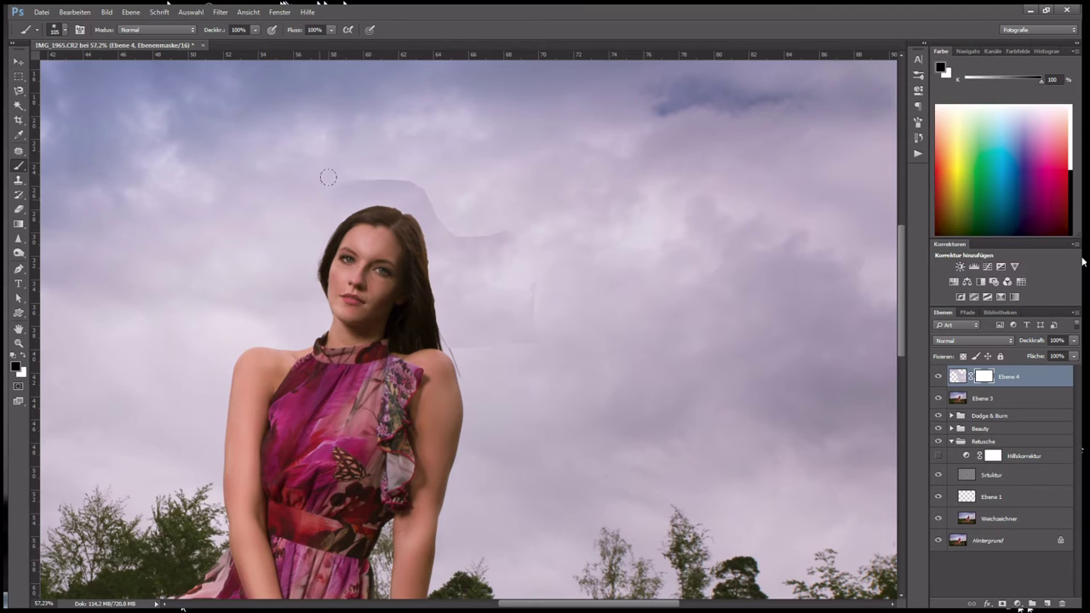
left_click_drag(503, 243, 447, 311)
key("x")
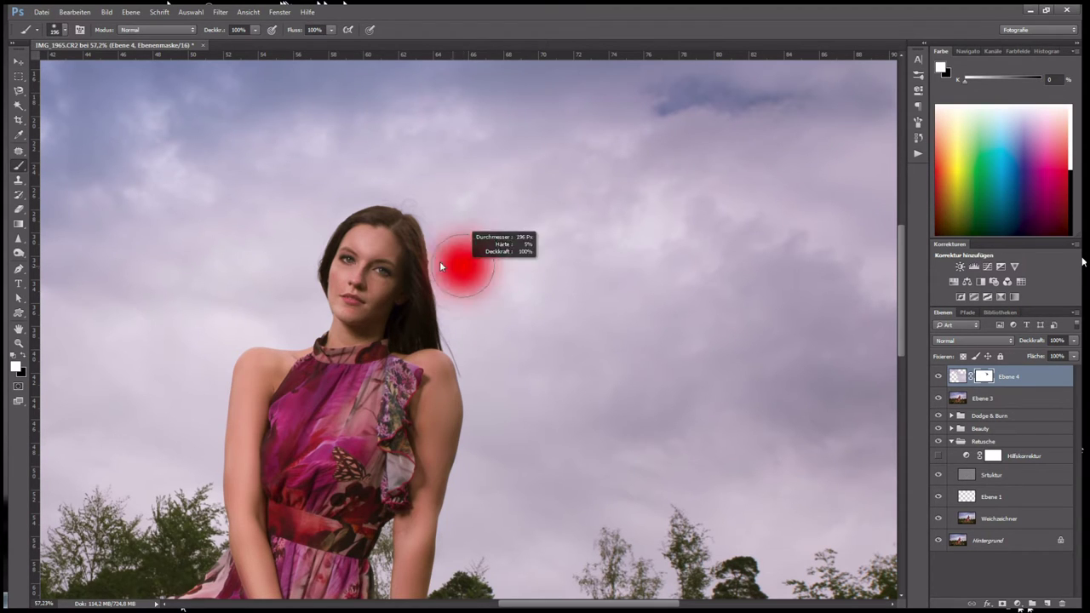
key("x")
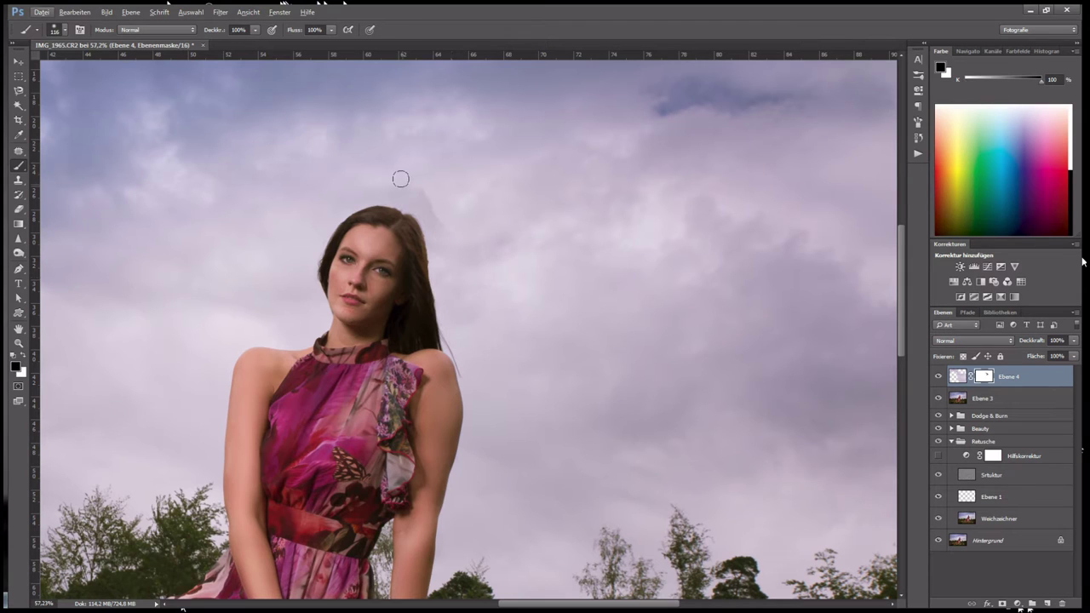
- Scale the sky patch layer up to about 104%
scroll(392, 199, "up", 3)
key("ctrl+t")
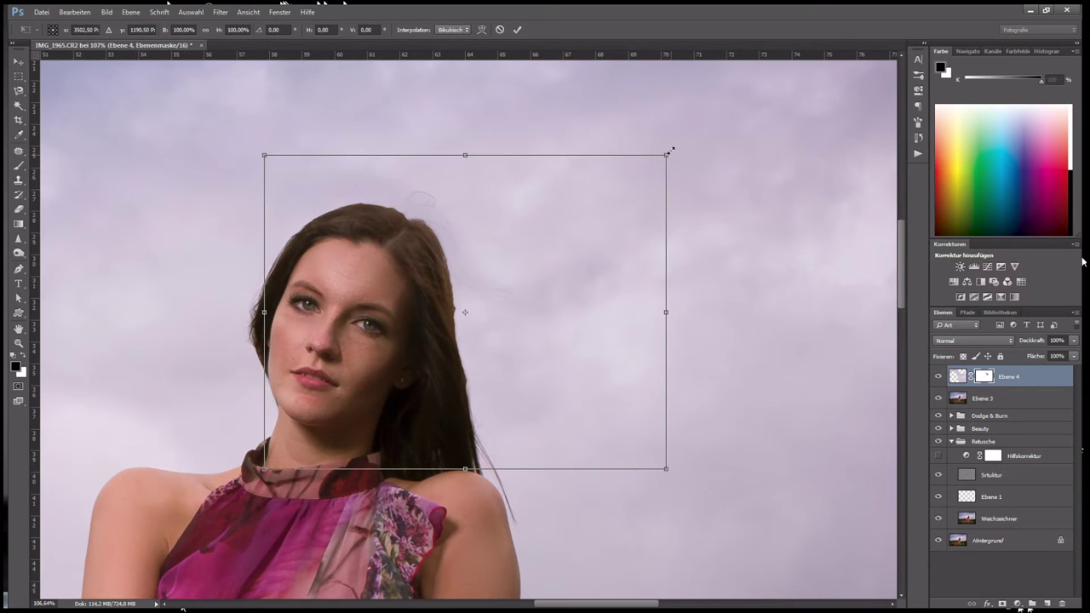
left_click_drag(664, 153, 673, 146)
key("Return")
- Paint the mask to remove the ghost outline and flyaway strands beside the head
key("b")
key("x")
key("x")
left_click_drag(443, 174, 468, 220)
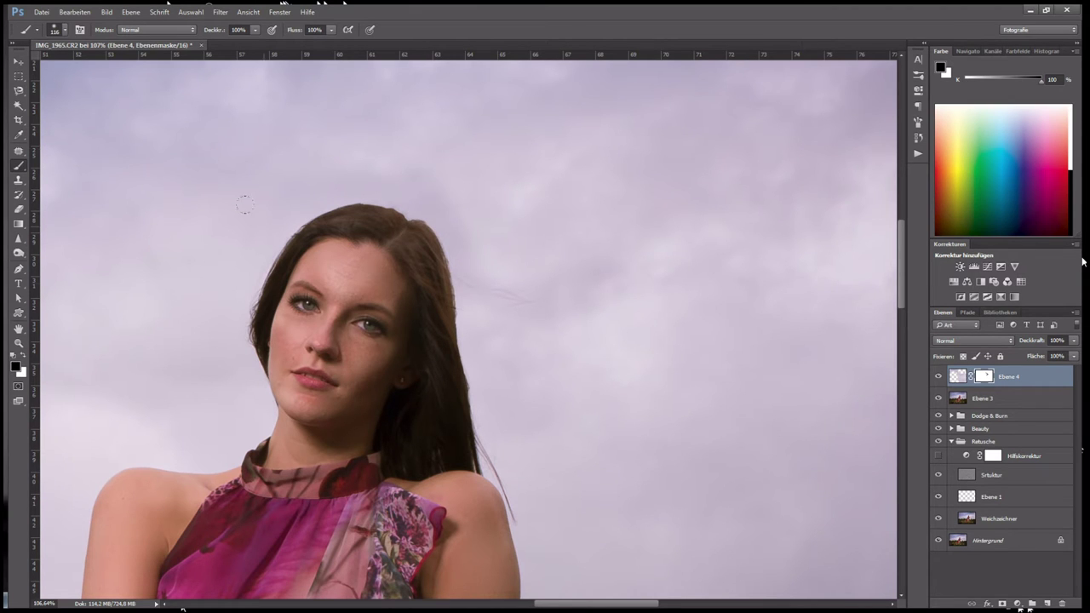
key("x")
scroll(375, 213, "up", 3)
key("x")
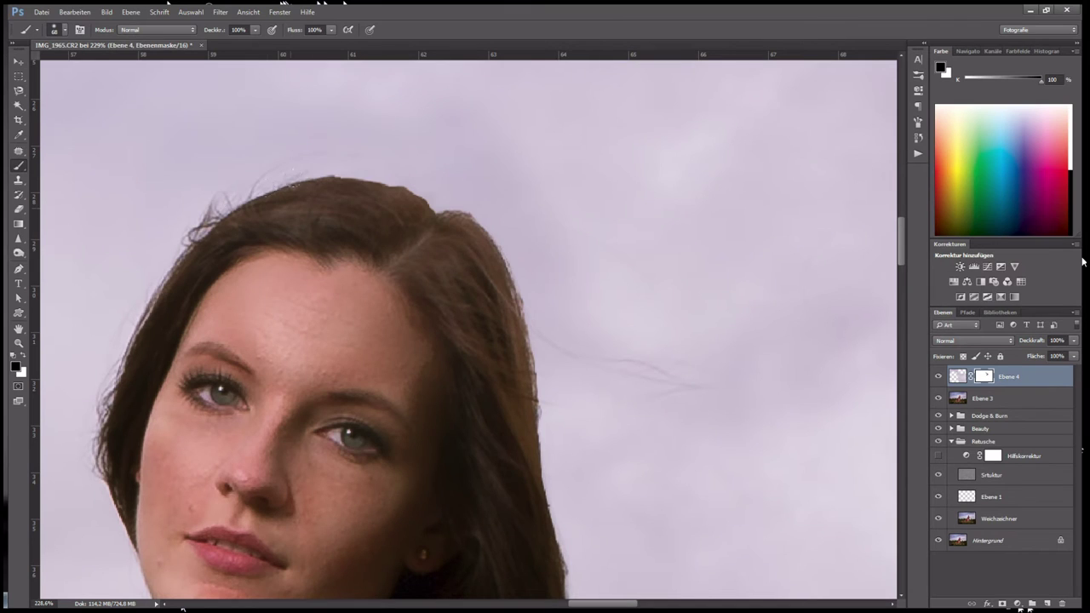
left_click_drag(473, 266, 640, 339)
key("x")
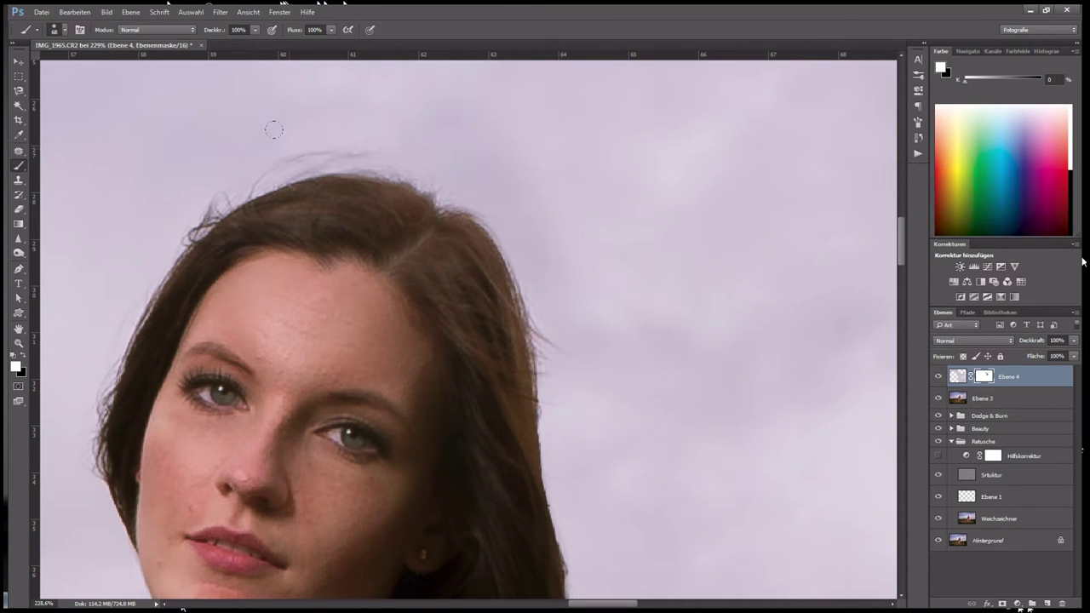
left_click_drag(273, 127, 229, 150)
- Refine the Ebene 4 mask along the hair with Maskenkante, then feather it 2.6 px
double_click(984, 376)
left_click(867, 181)
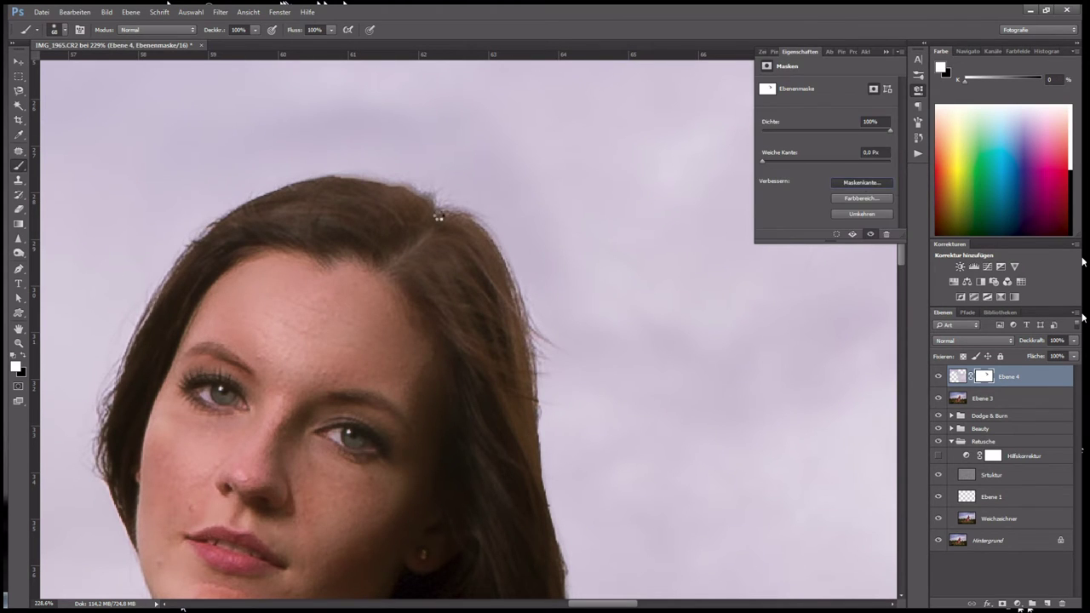
mouse_move(503, 320)
left_mouse_down()
mouse_move(352, 165)
mouse_move(288, 175)
mouse_move(127, 309)
mouse_move(100, 377)
left_mouse_up()
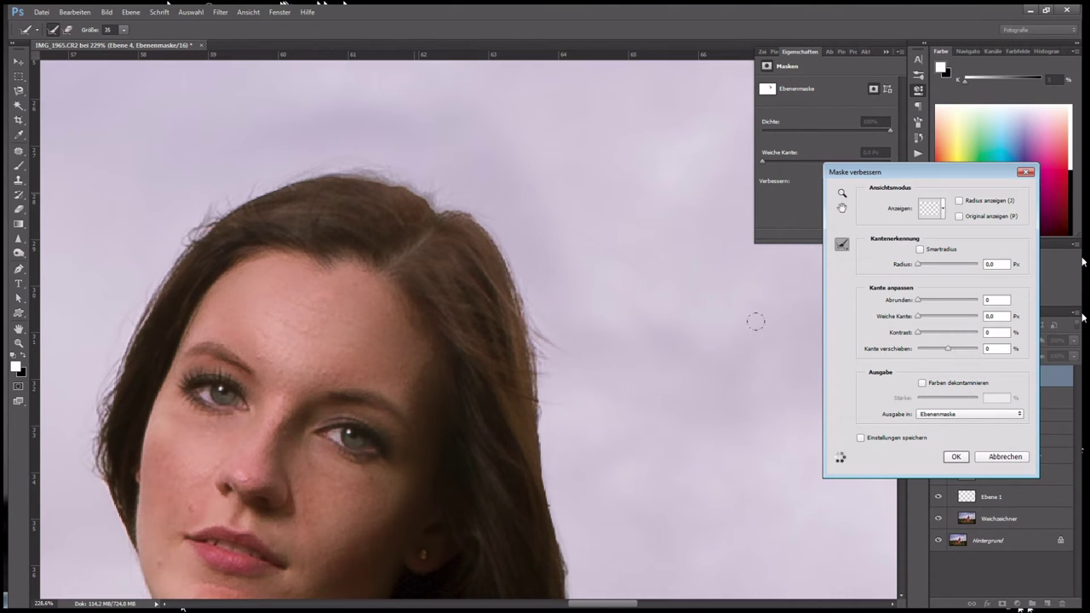
left_click(956, 457)
left_click_drag(773, 160, 780, 160)
key("x")
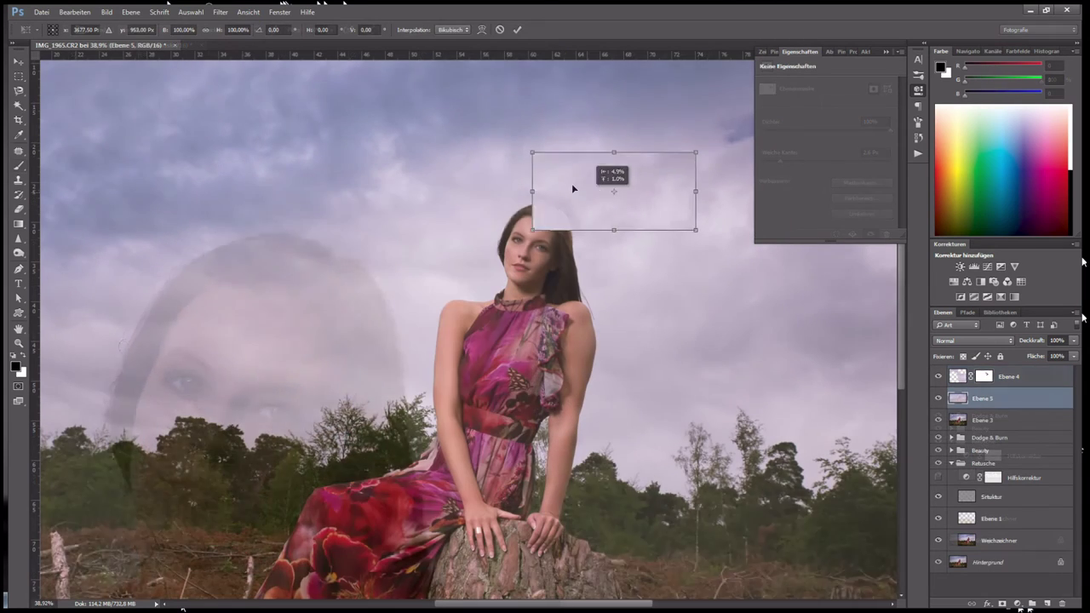
- Place the second sky patch as Ebene 5 above Ebene 4 with a black mask
left_click_drag(574, 188, 546, 186)
key("Return")
left_click_drag(984, 397, 1021, 368)
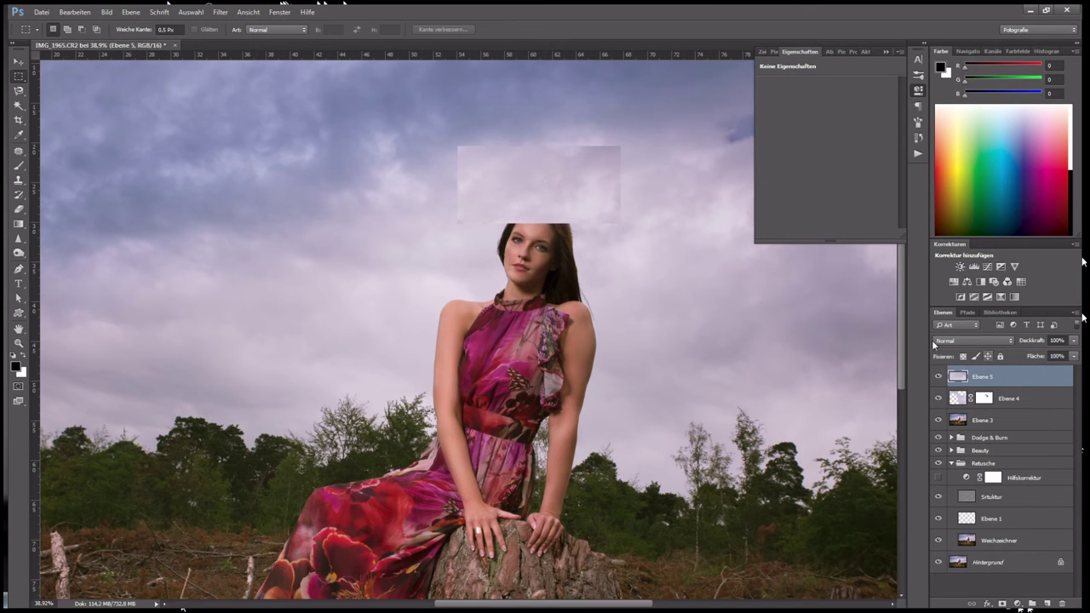
left_click(1002, 604, "alt")
key("b")
key("x")
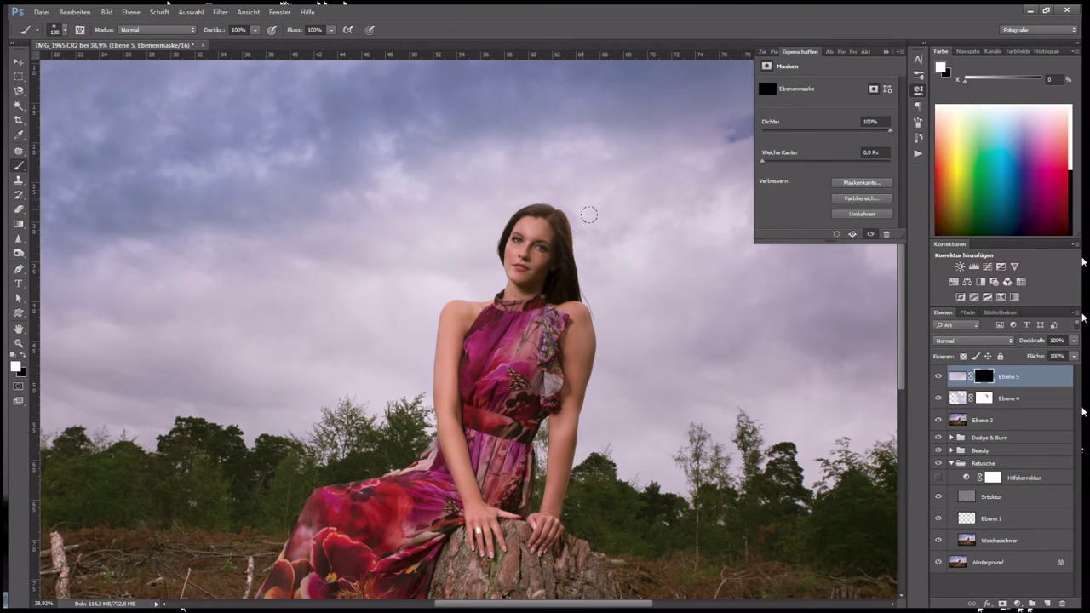
key("x")
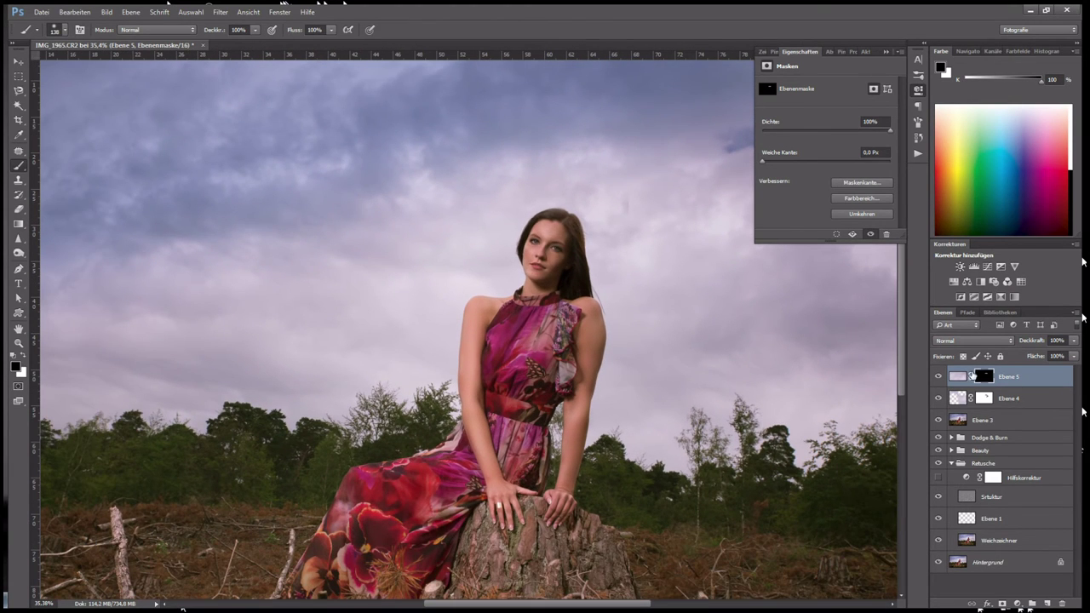
- Nudge the Ebene 5 sky patch slightly down and right, then target its mask
key("ctrl+2")
key("v")
left_click_drag(537, 185, 561, 211)
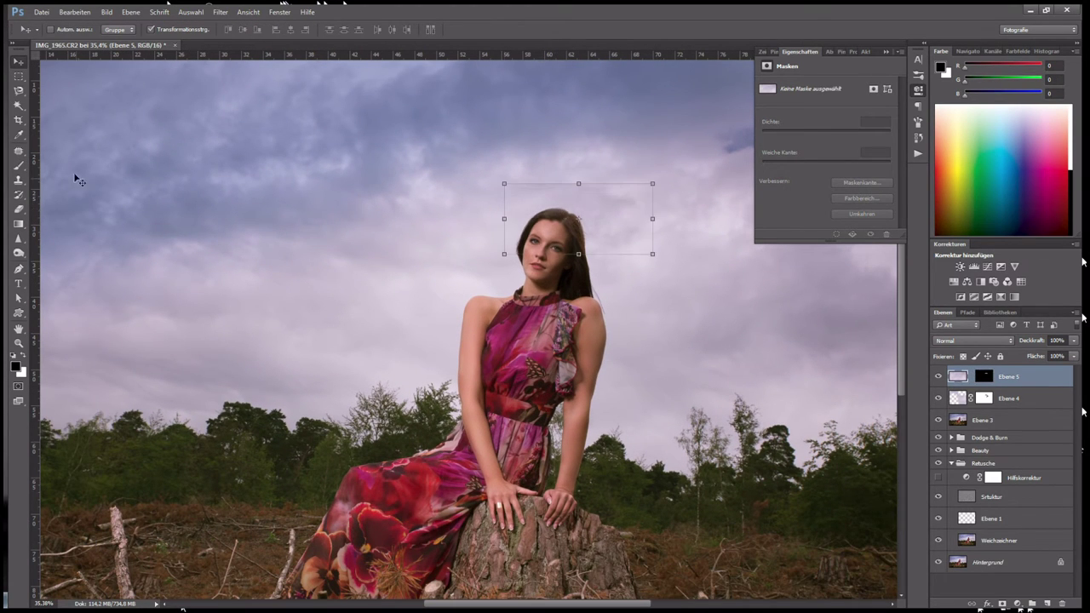
key("b")
key("ctrl+backslash")
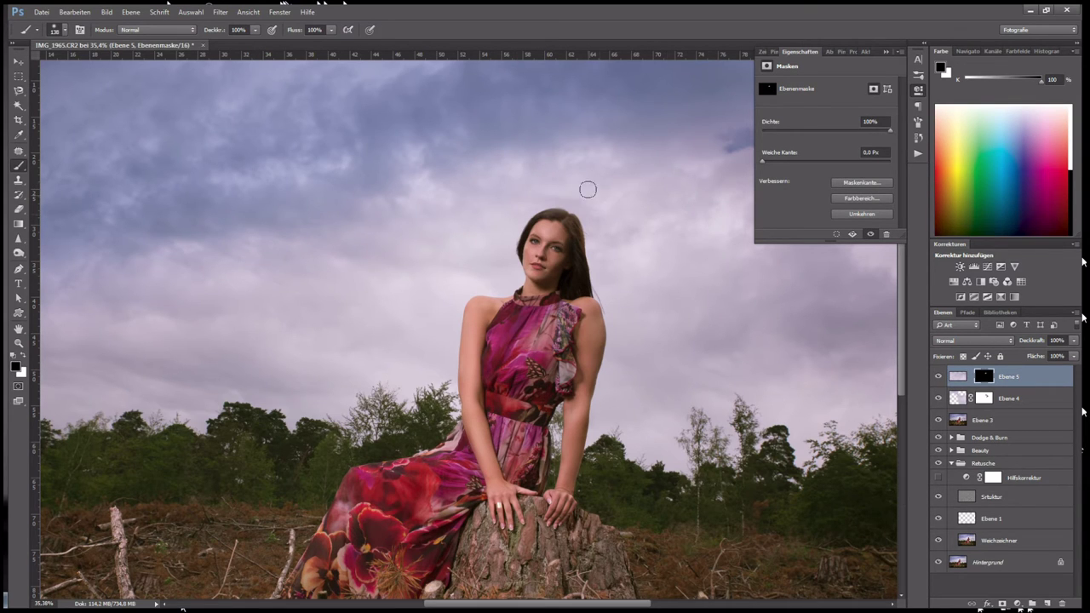
- Paint the patch in above the head with a large white brush at 54% opacity
key("x")
left_click_drag(223, 30, 184, 29)
left_click_drag(596, 207, 621, 207)
key("x")
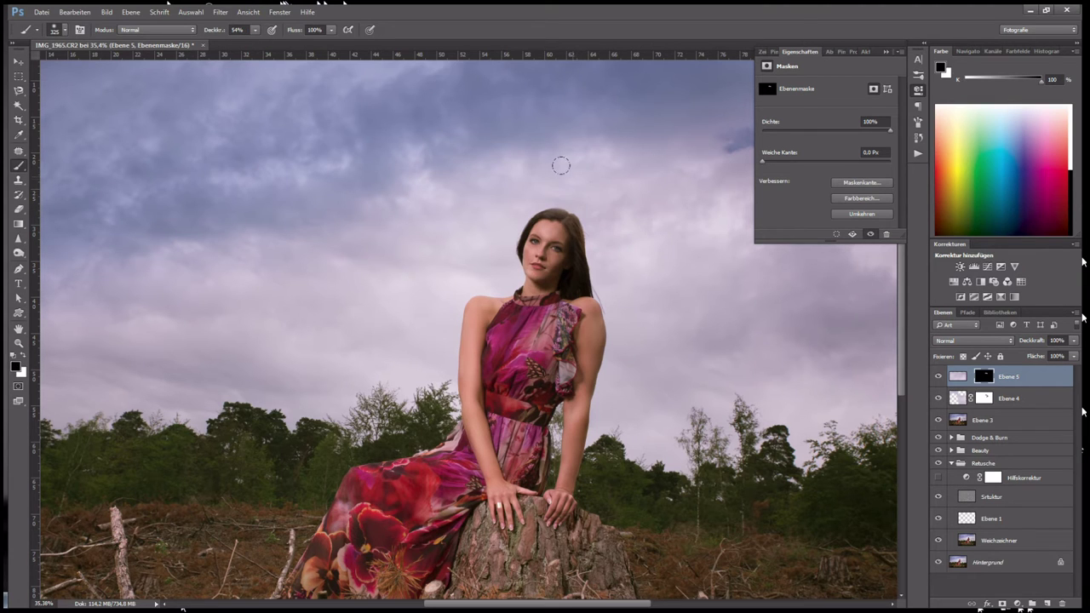
key("alt+bracketleft")
scroll(664, 264, "down", 2)
scroll(670, 271, "down", 3)
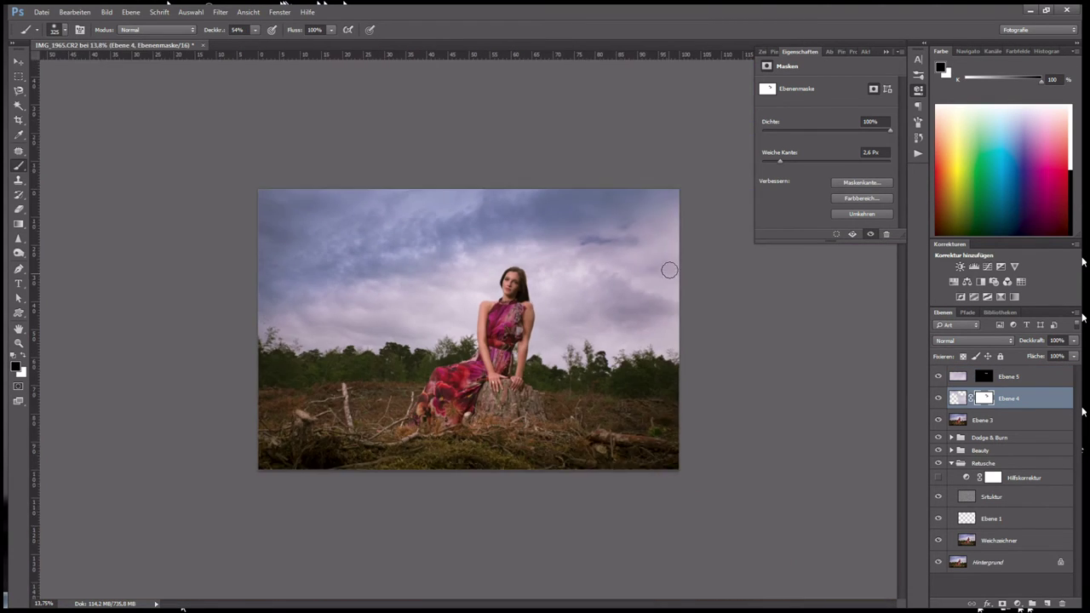
key("ctrl+0")
key("alt+bracketright")
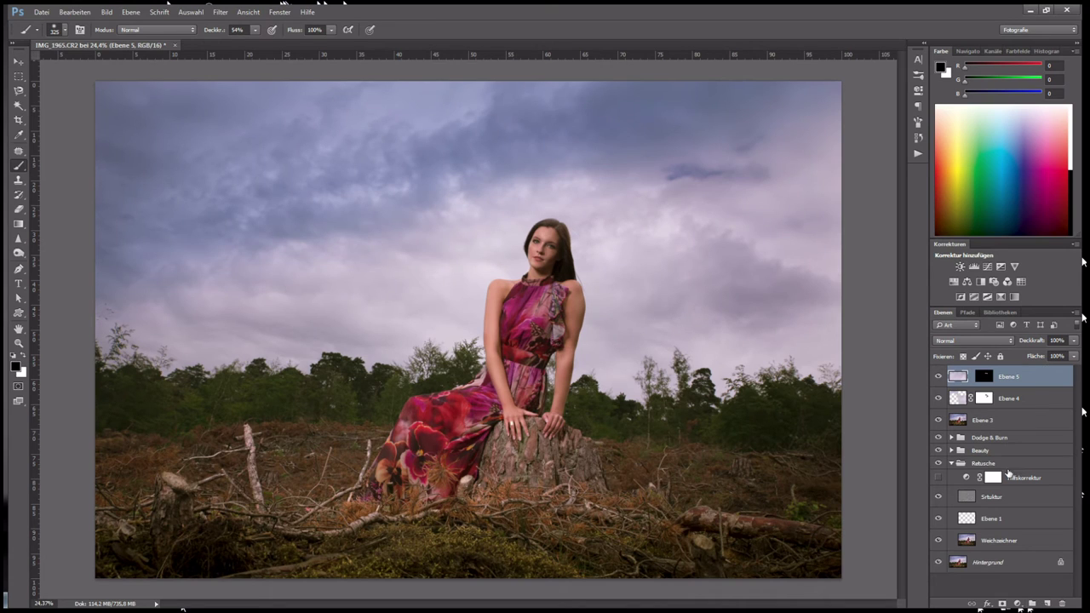
- Group Ebene 4 and Ebene 5 into a group named 'Haare'
key("shift+alt+bracketleft")
key("ctrl+g")
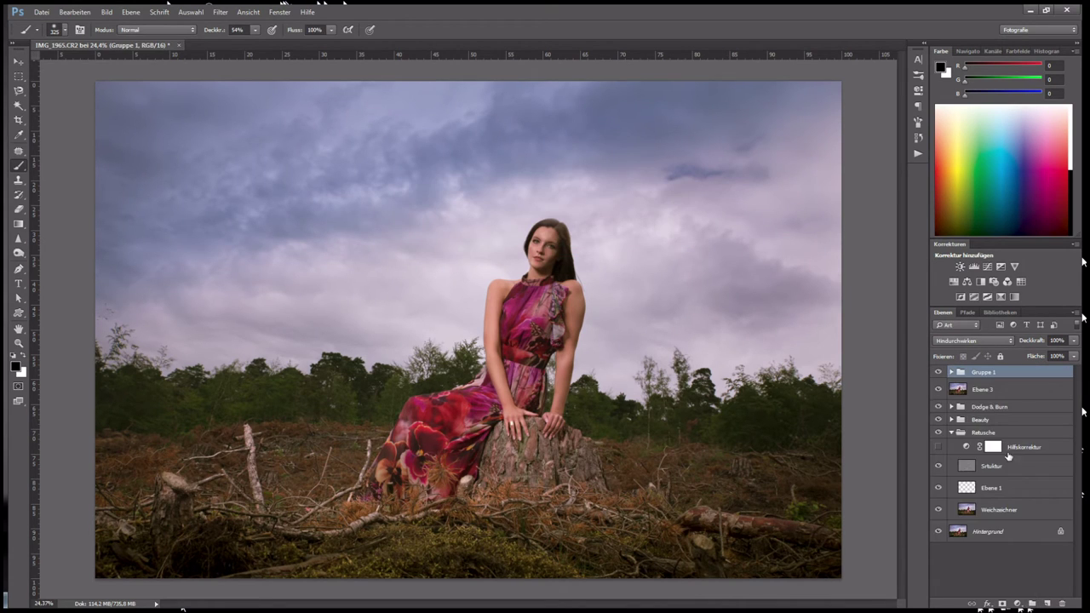
double_click(984, 373)
type("Haare")
key("Return")
- Add a Levels layer and a Brightness/Contrast layer with brightness 10, contrast 4
left_click(974, 266)
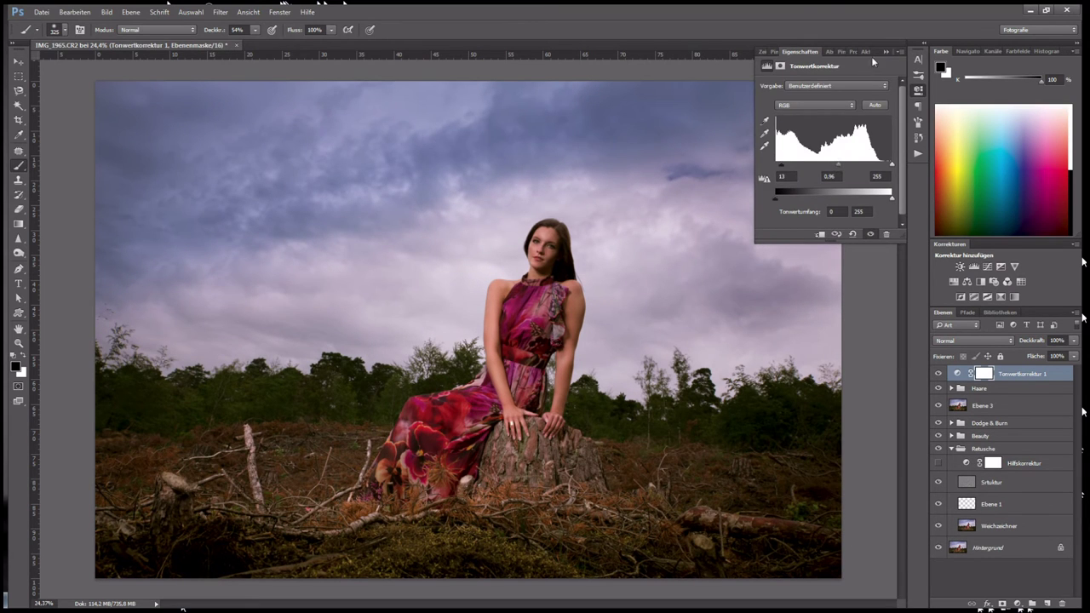
left_click(960, 267)
left_click_drag(825, 137, 829, 137)
left_click_drag(825, 111, 829, 124)
- Add a Hue/Saturation layer painted in via its mask, plus a warm sepia Color Lookup
left_click(954, 282)
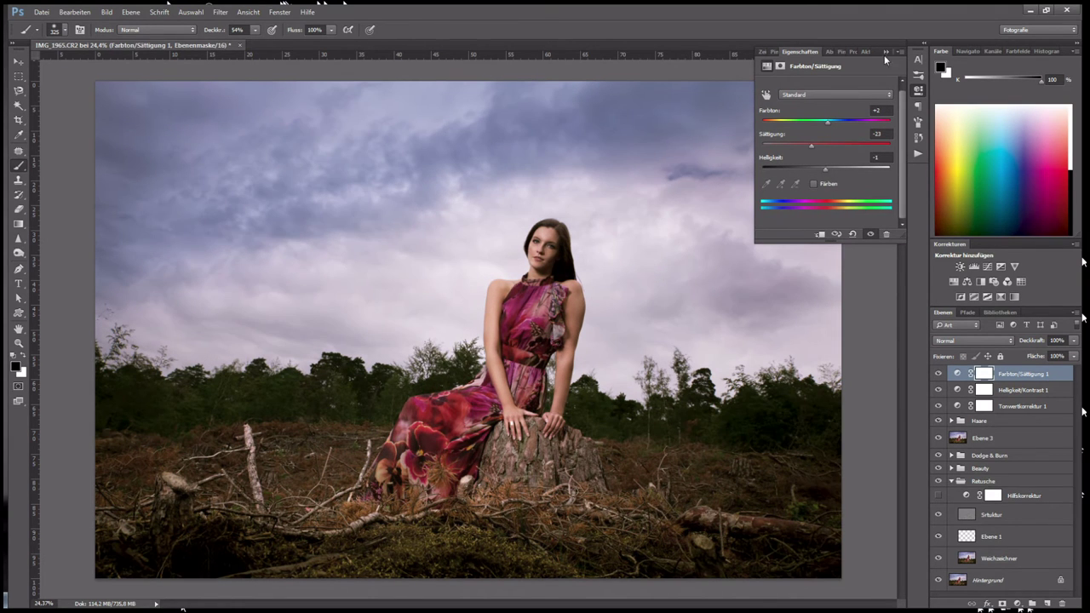
left_click(886, 52)
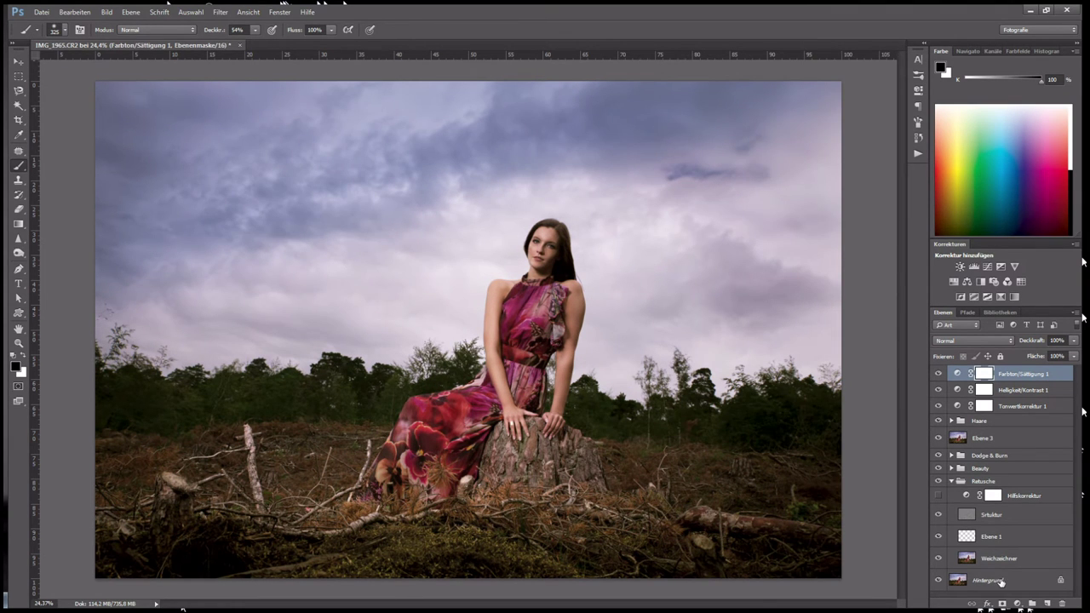
key("x")
left_click_drag(534, 298, 400, 416)
scroll(566, 273, "up", 1)
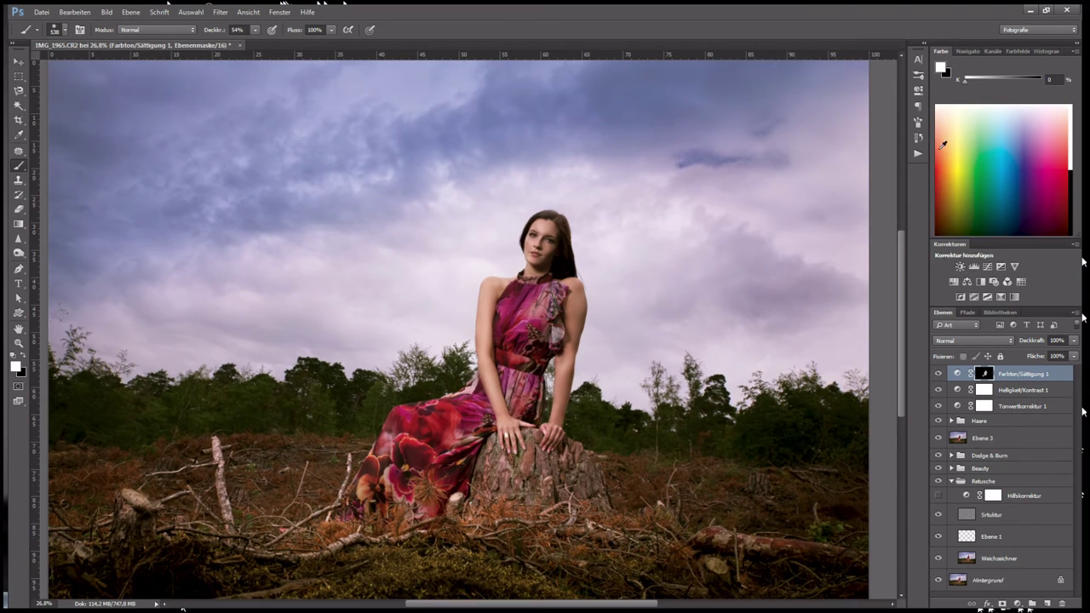
left_click(1021, 281)
left_click(869, 83)
left_click(877, 175)
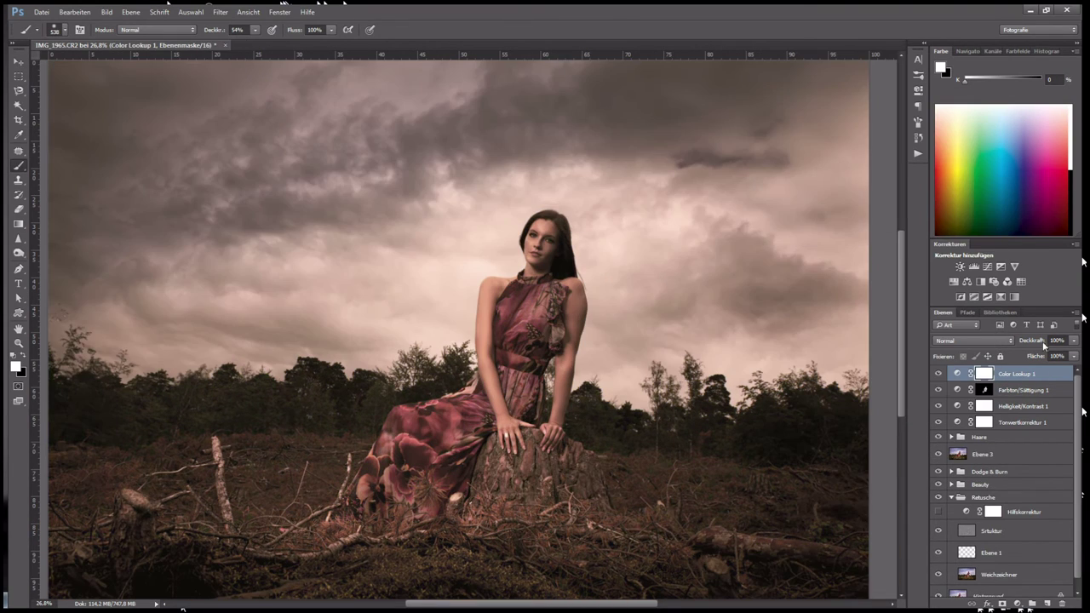
- Blend Color Lookup 1 as Weiches Licht at 52%, fading it out of the shadows
left_click_drag(1032, 340, 1022, 340)
left_click(973, 339)
left_click(973, 453)
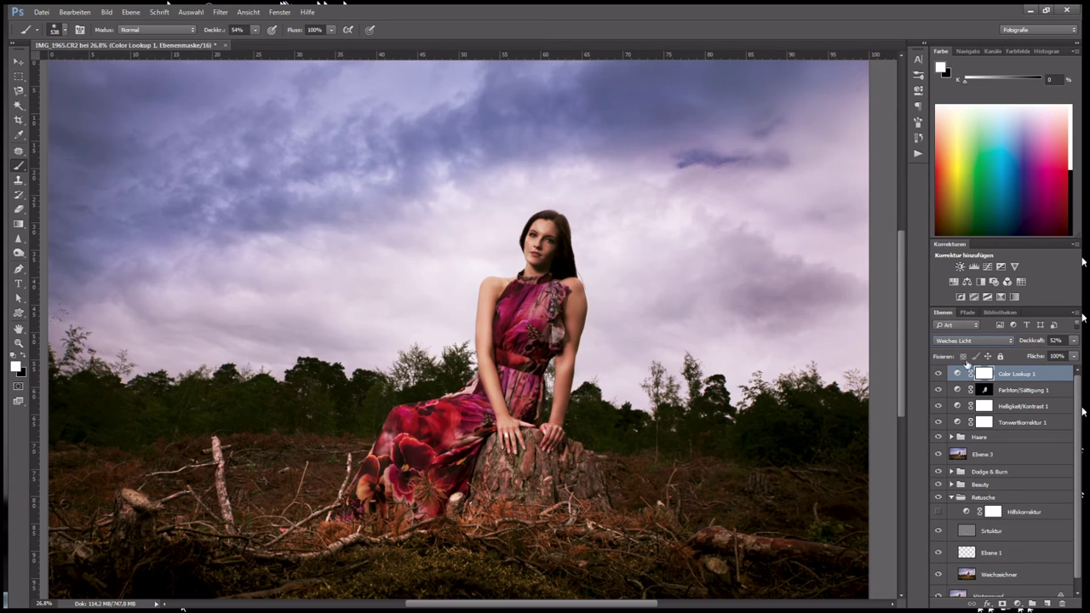
double_click(1043, 373)
left_click_drag(782, 367, 815, 367)
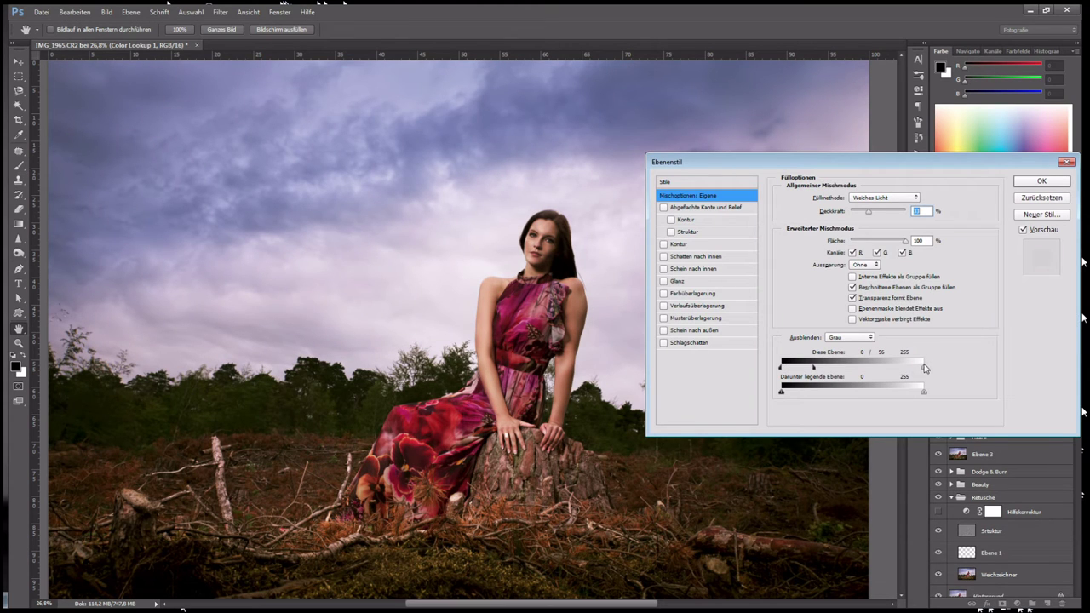
left_click(1041, 181)
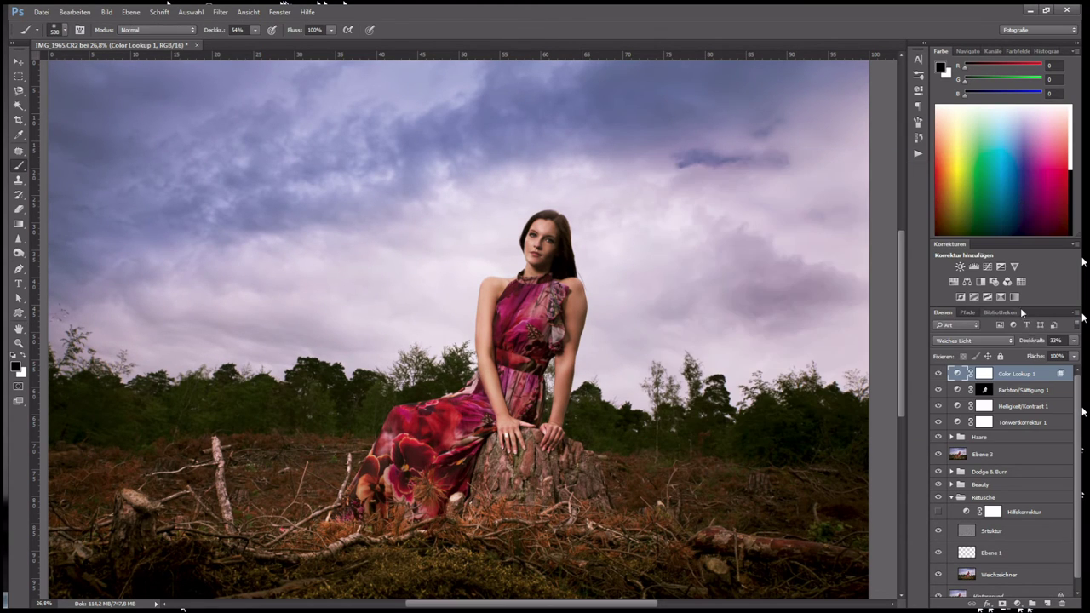
- Raise Color Lookup 1 to 71% opacity, paint its mask, and pick the EdgyAmber look
left_click_drag(1021, 341, 1037, 341)
left_click(987, 373)
key("x")
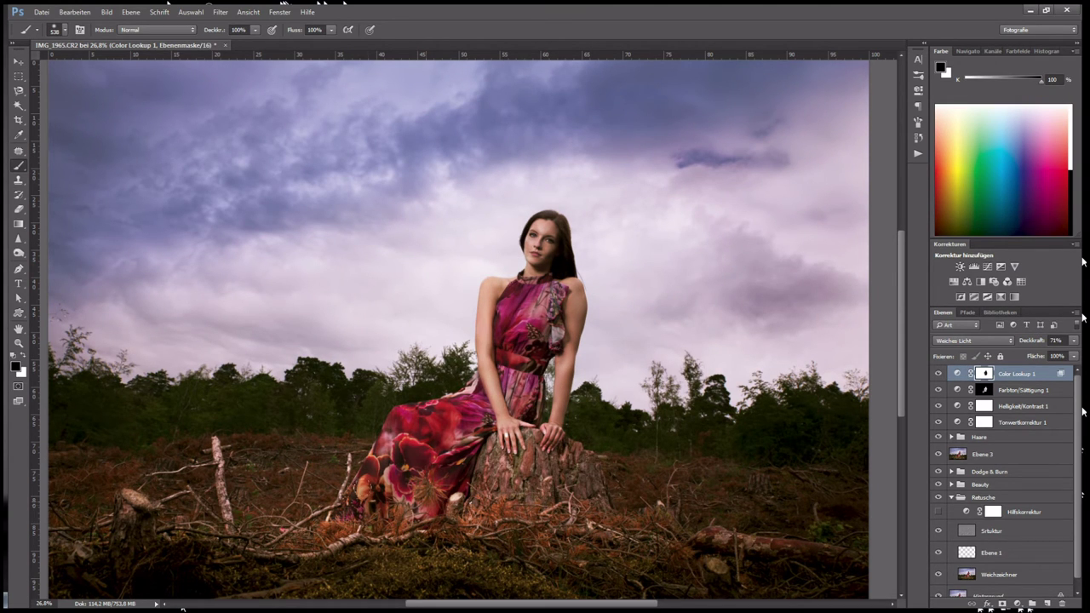
scroll(511, 462, "down", 2)
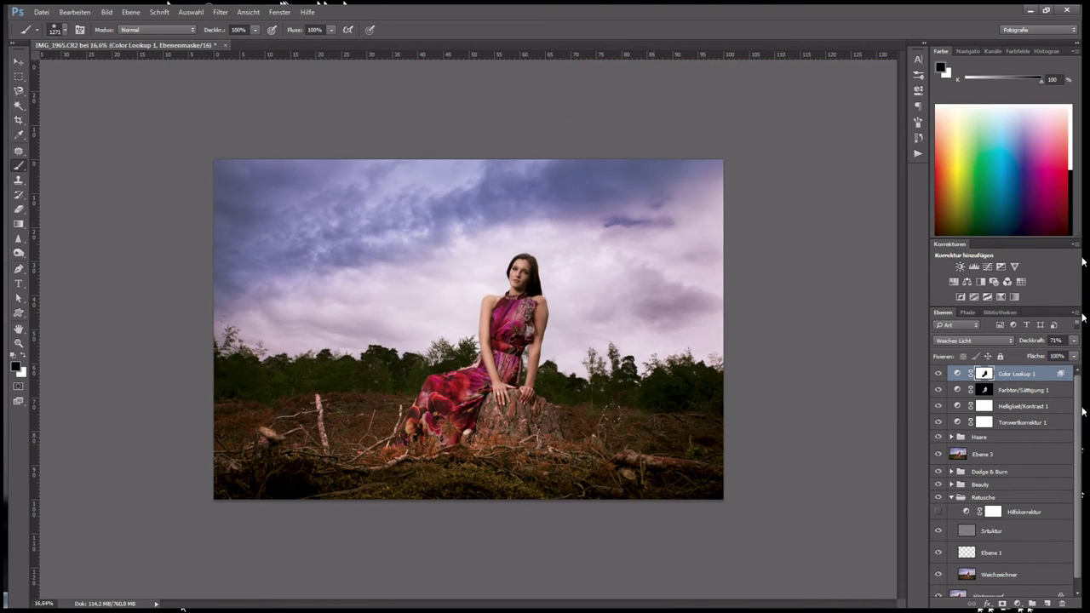
scroll(497, 333, "up", 3)
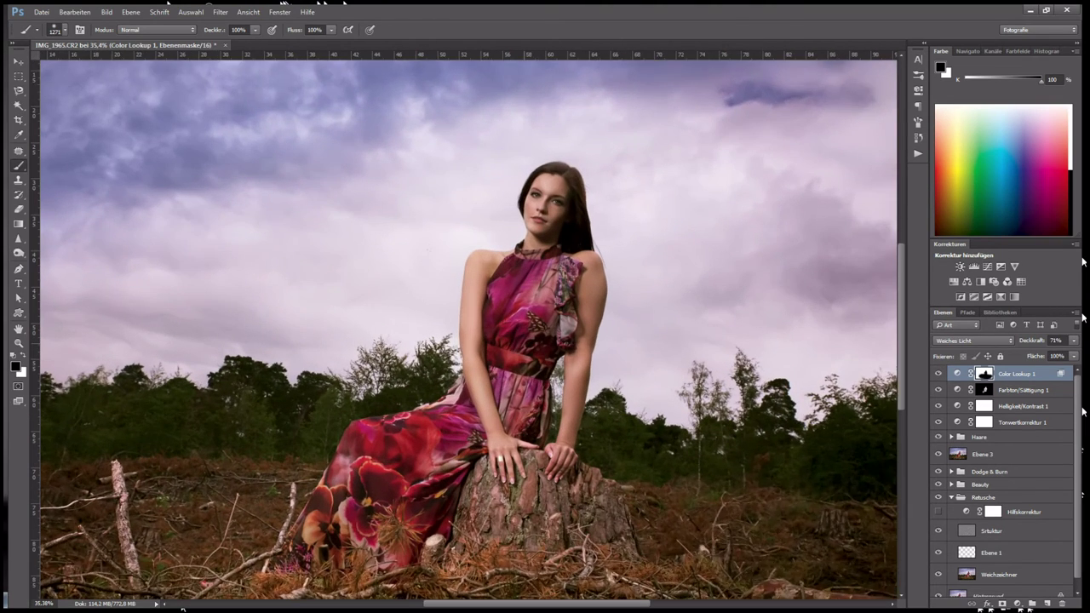
left_click(891, 213)
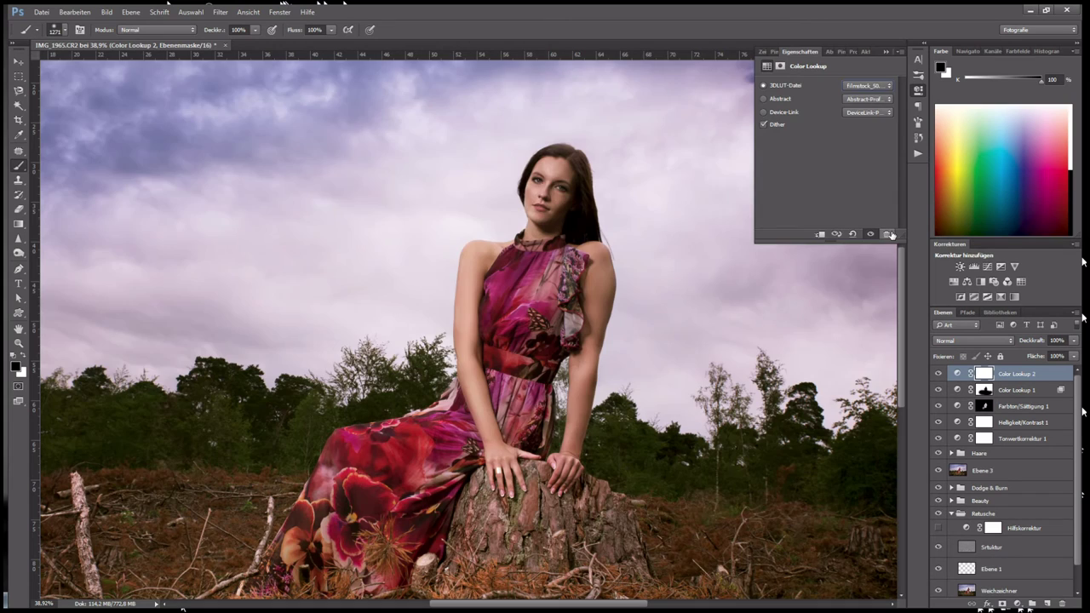
- Fade EdgyAmber to 11%, boost Magentatöne saturation and lightness, then stamp visible layers
key("ctrl+0")
left_click_drag(1056, 339, 1028, 340)
left_click(954, 282)
left_click(835, 100)
left_click(825, 147)
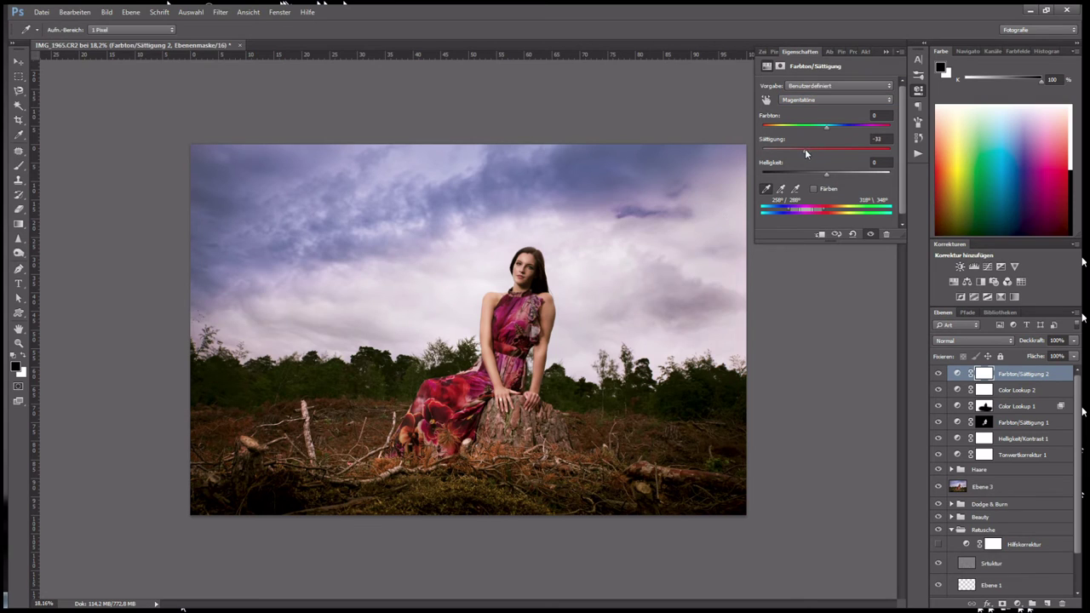
left_click_drag(841, 162, 856, 171)
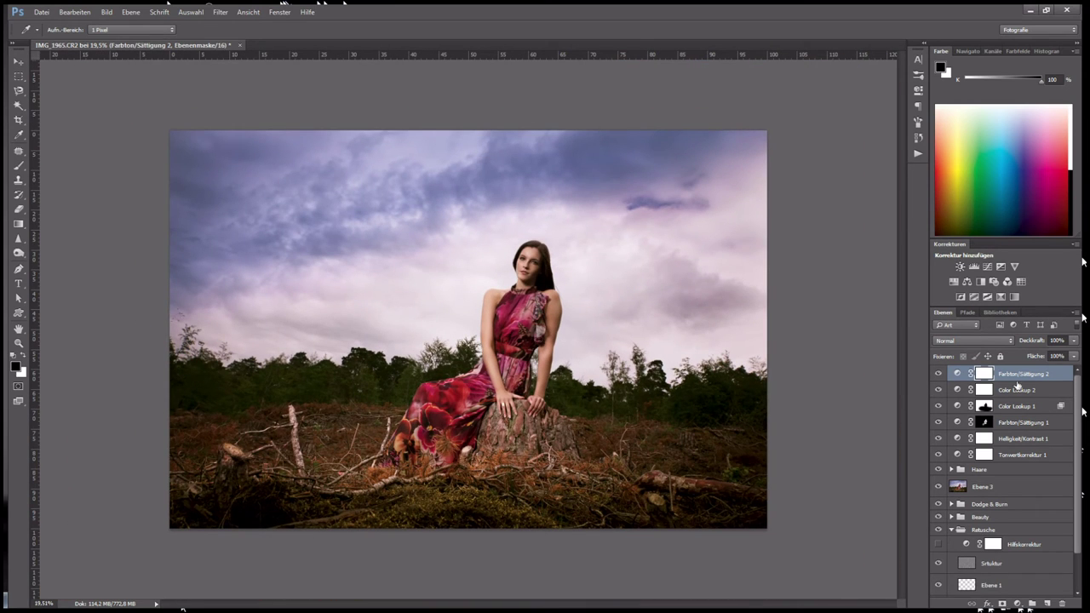
key("ctrl+shift+alt+e")
left_click(220, 12)
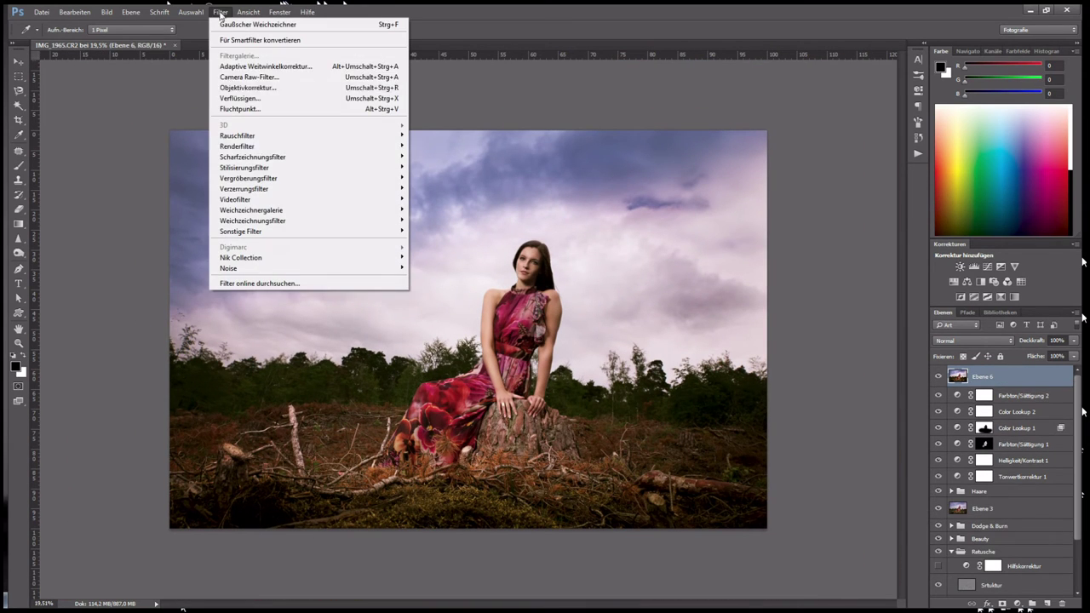
- In the Camera Raw filter, add some Dunst entfernen and an edge-only sharpening mask
left_click(378, 96)
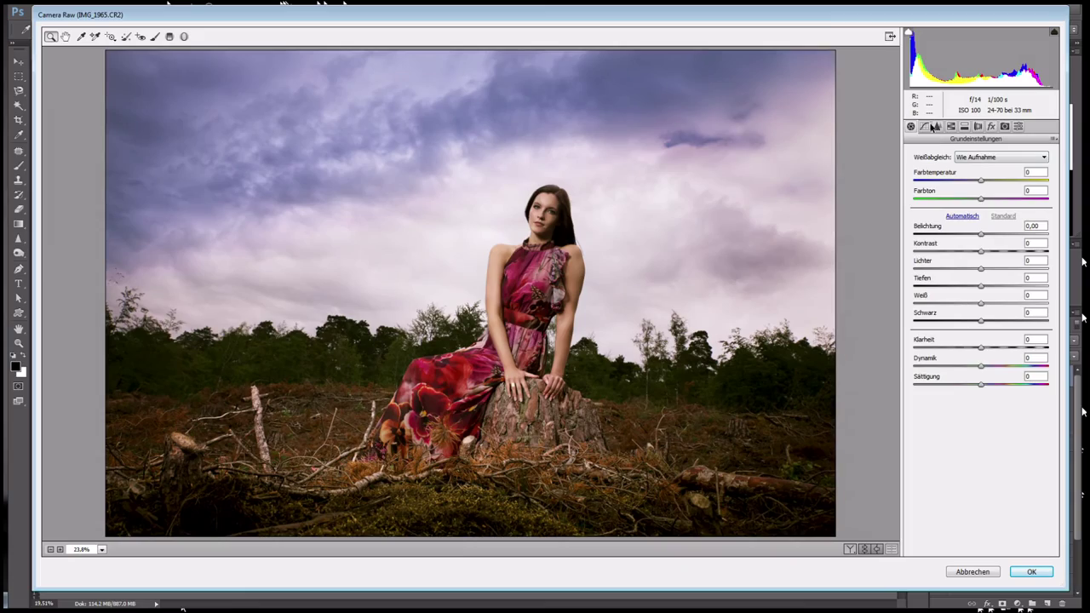
left_click(992, 126)
left_click_drag(981, 173, 990, 174)
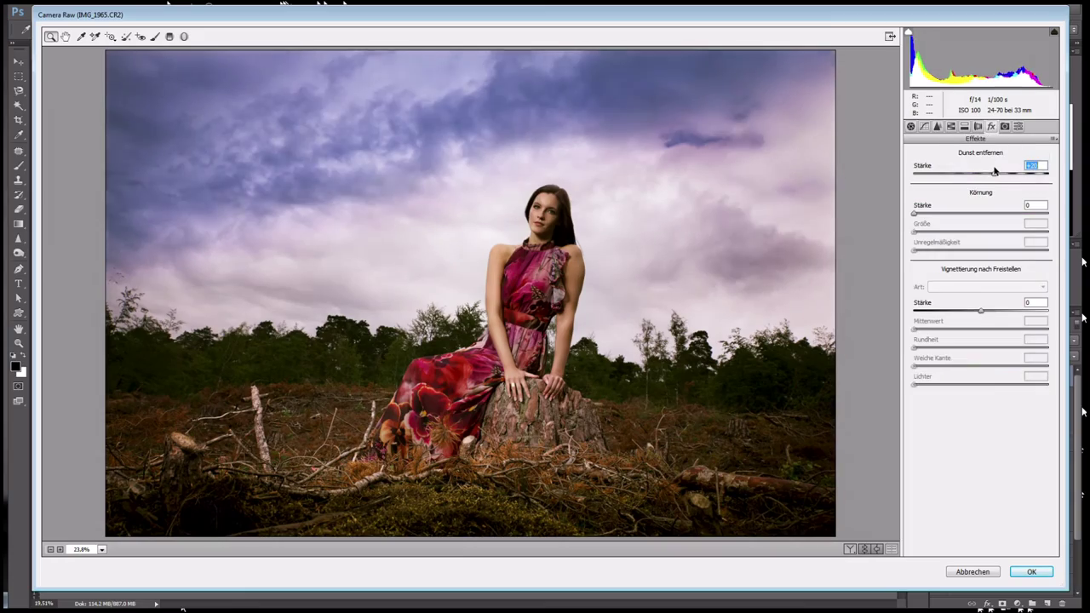
left_click(937, 126)
left_click_drag(915, 226, 1035, 227)
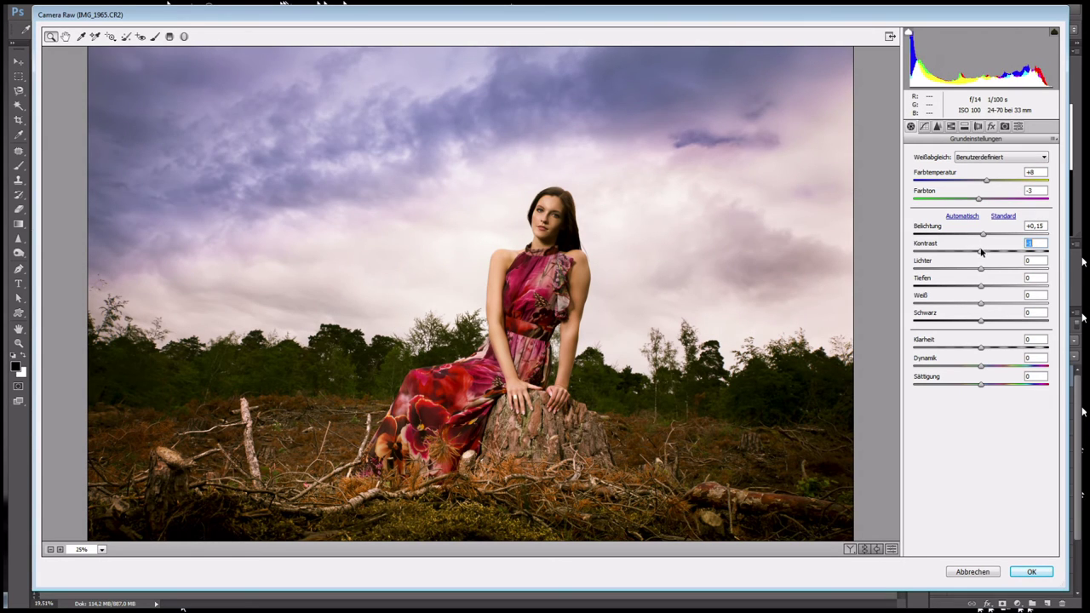
- Lift the blacks to +17 and raise vibrance to +21
left_click_drag(981, 180, 979, 182)
left_click_drag(981, 320, 992, 320)
left_click_drag(981, 365, 995, 364)
left_click(982, 180)
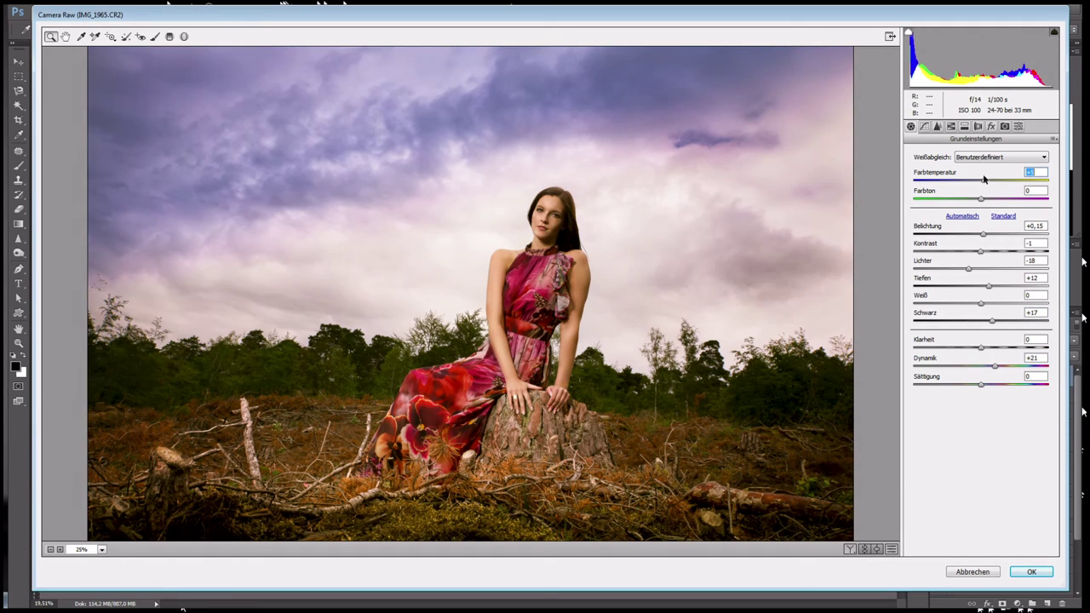
- In HSL, brighten the purples, darken the blues and desaturate the yellows
left_click(951, 126)
left_click(952, 169)
left_click(984, 171)
mouse_move(983, 317)
left_mouse_down()
mouse_move(993, 317)
mouse_move(986, 335)
mouse_move(1021, 314)
mouse_move(967, 300)
left_mouse_up()
left_click(952, 169)
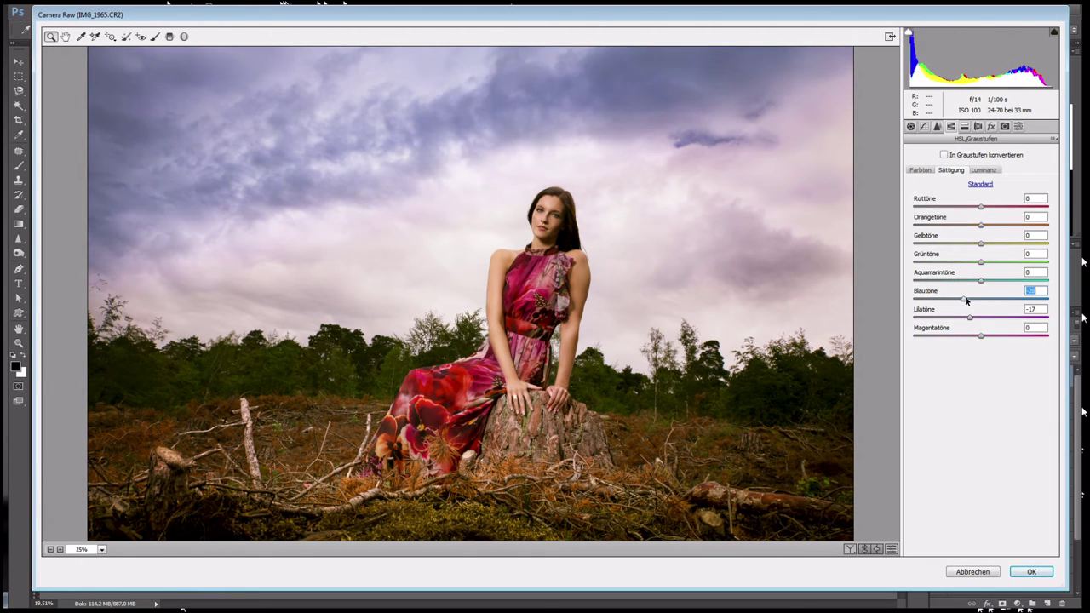
left_click_drag(981, 243, 964, 243)
- Warm the temperature to +9 and lower exposure to about +0,05
left_click(911, 126)
left_click(984, 180)
left_click_drag(984, 180, 988, 180)
left_click_drag(984, 233, 990, 198)
- Add a -23 vignette to darken the edges and apply the Camera Raw grade
left_click(952, 126)
left_click(991, 126)
left_click_drag(981, 310, 965, 310)
left_click(1031, 572)
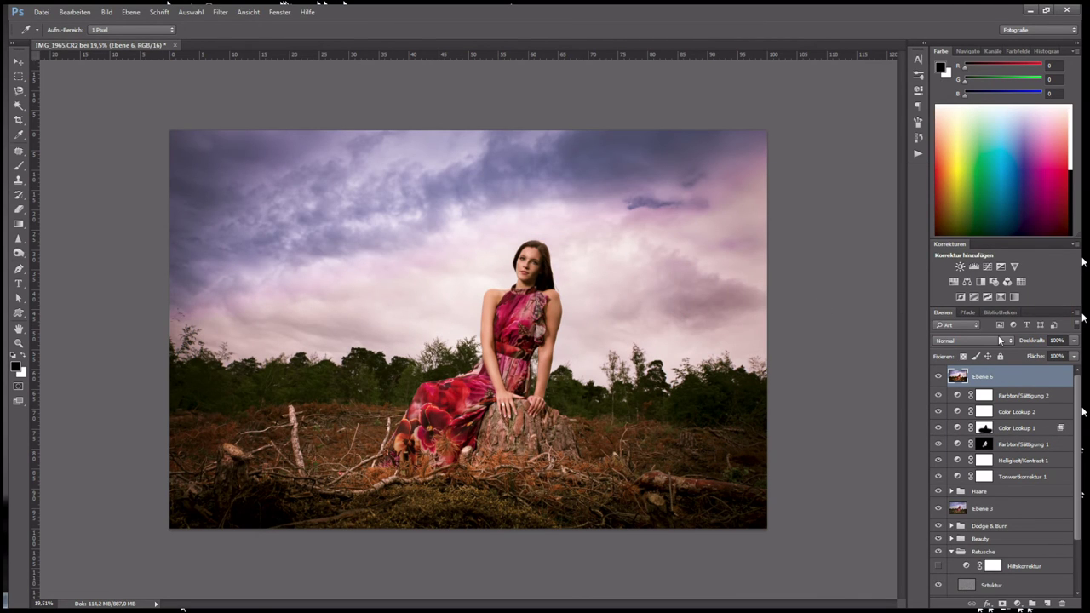
- Duplicate the stamped layer, hide the top copy and select Ebene 6 Kopie
key("ctrl+j")
key("ctrl+j")
left_click(938, 376)
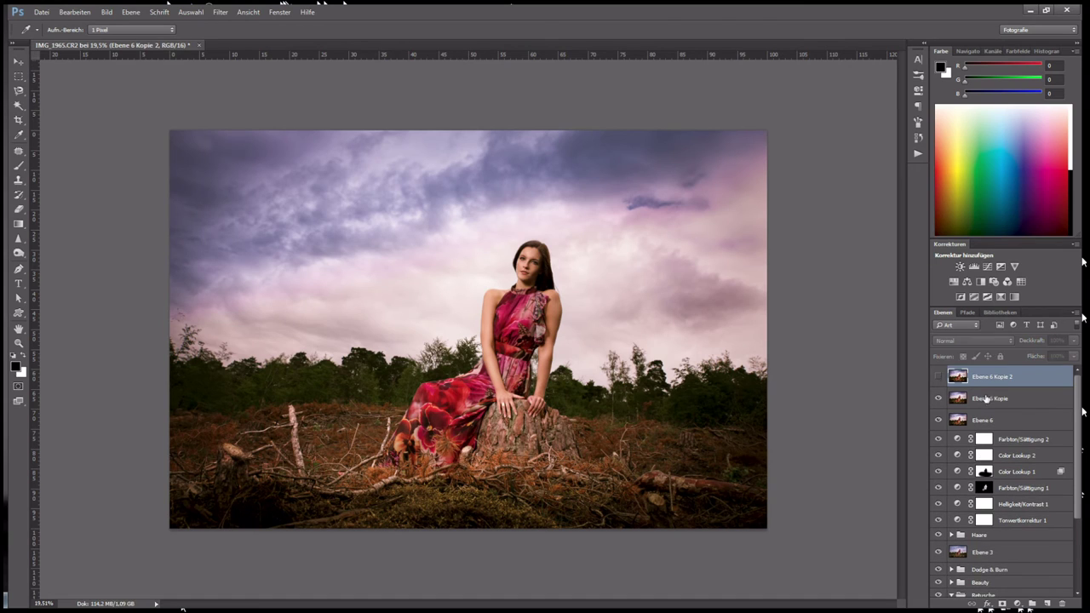
left_click(992, 397)
- Run noise reduction on Ebene 6 Kopie, then show Kopie 2 and hide the denoised copy
left_click(221, 12)
left_click(443, 270)
key("Return")
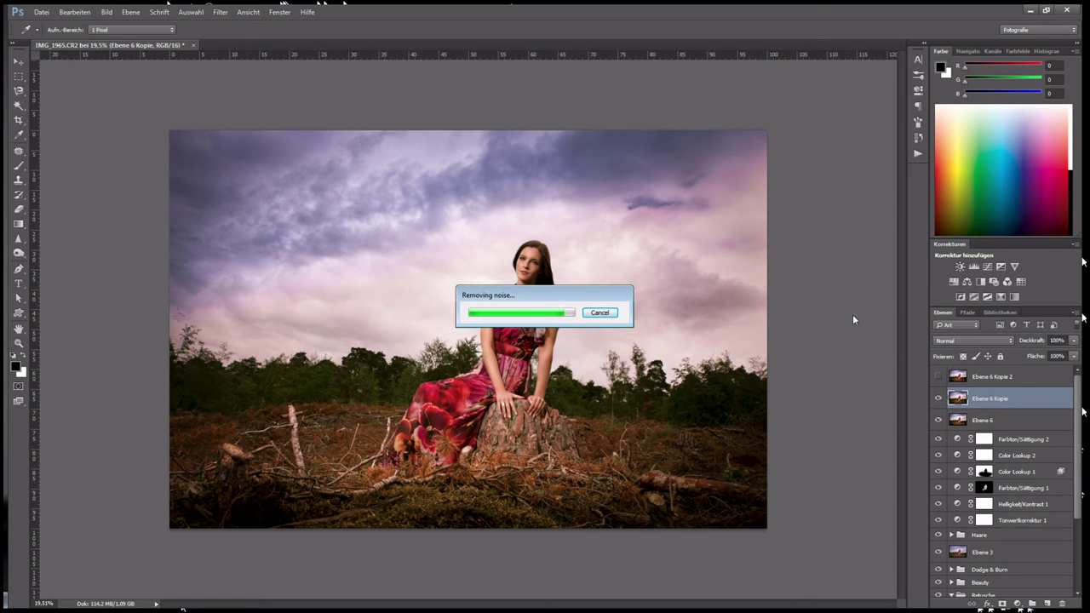
scroll(518, 305, "up", 5)
left_click(938, 376)
left_click(938, 398)
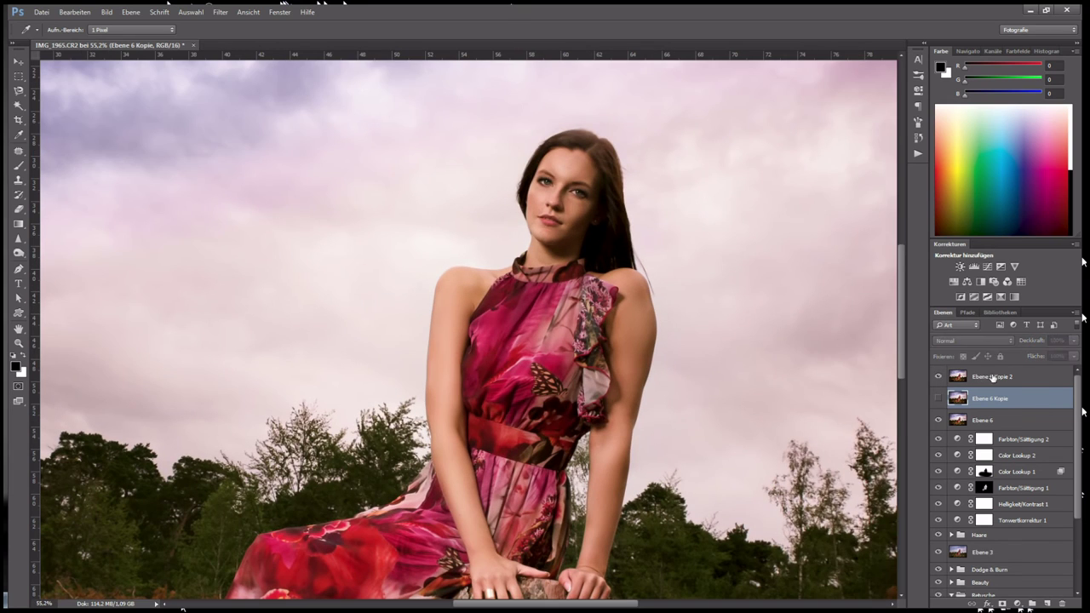
- Apply a Hochpass filter to Ebene 6 Kopie 2
left_click(992, 378)
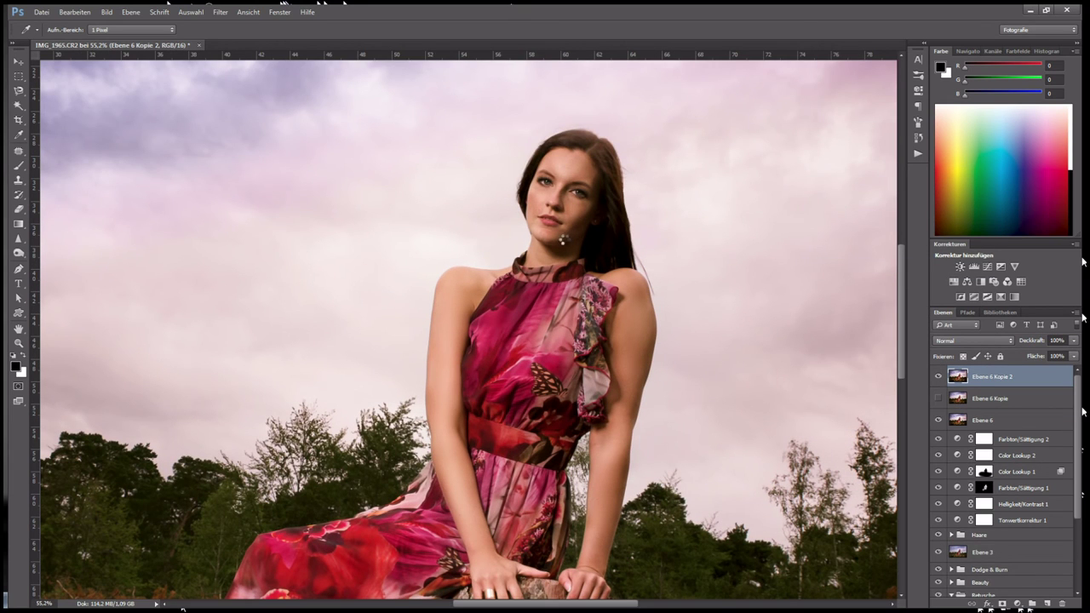
left_click(220, 12)
left_click(452, 274)
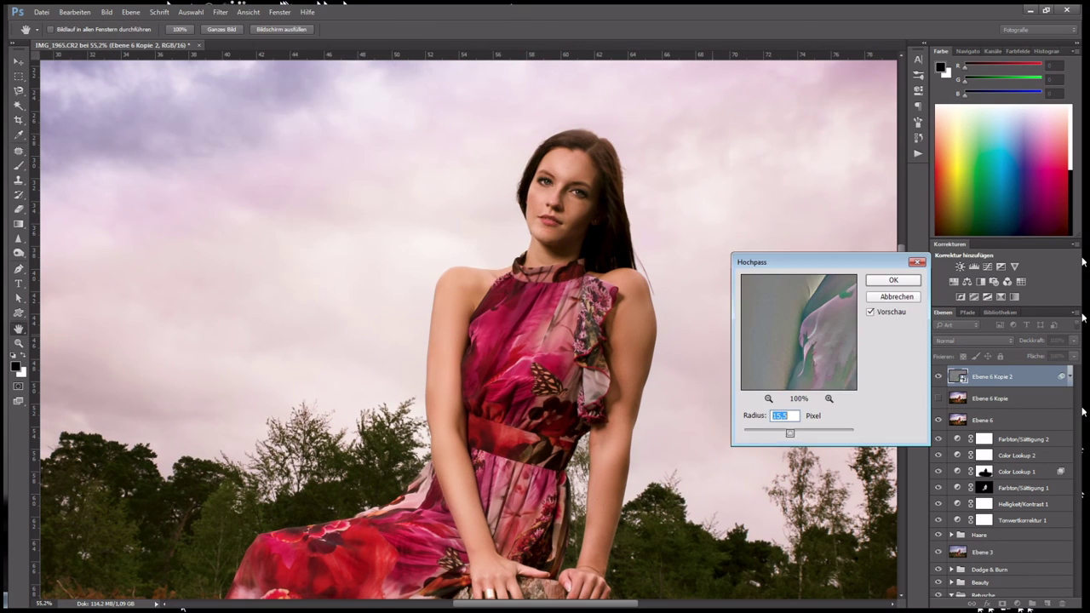
left_click(892, 280)
- Blend the Hochpass as Ineinanderkopieren, reduce its radius, and add a black layer mask
double_click(1062, 407)
left_click(682, 256)
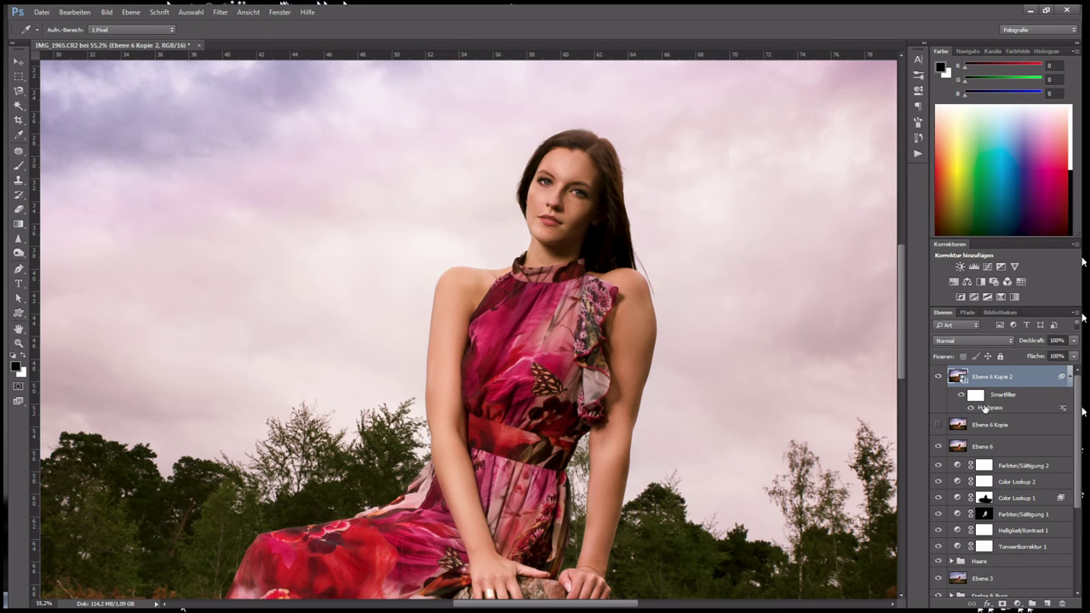
double_click(990, 407)
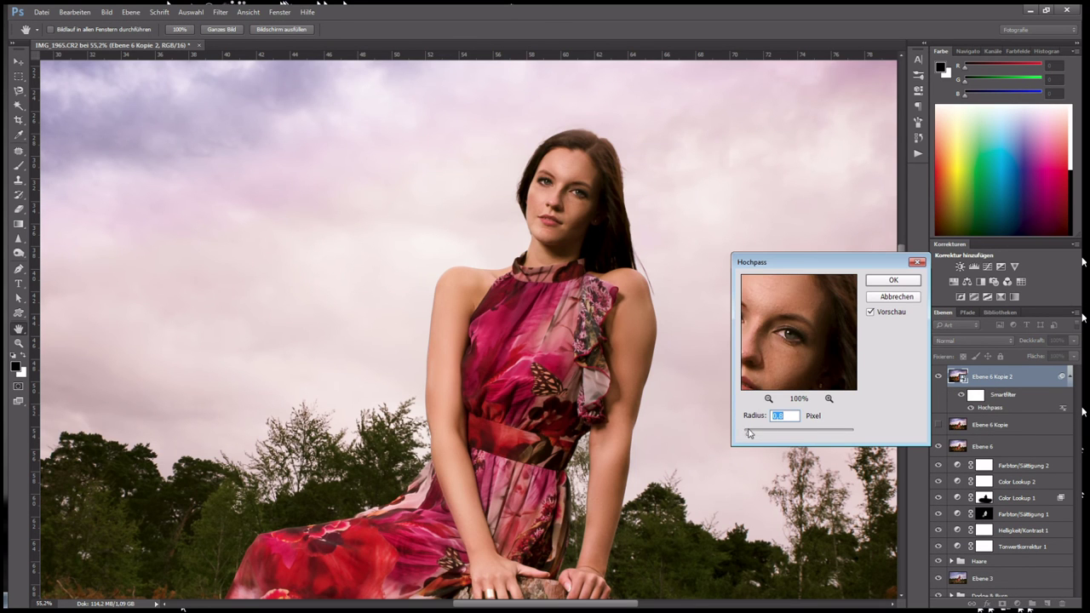
left_click(886, 283)
left_click(1003, 604, "alt")
left_click(18, 165)
- Paint white into the Hochpass mask over the woman's face and body, then select Ebene 6 Kopie
key("x")
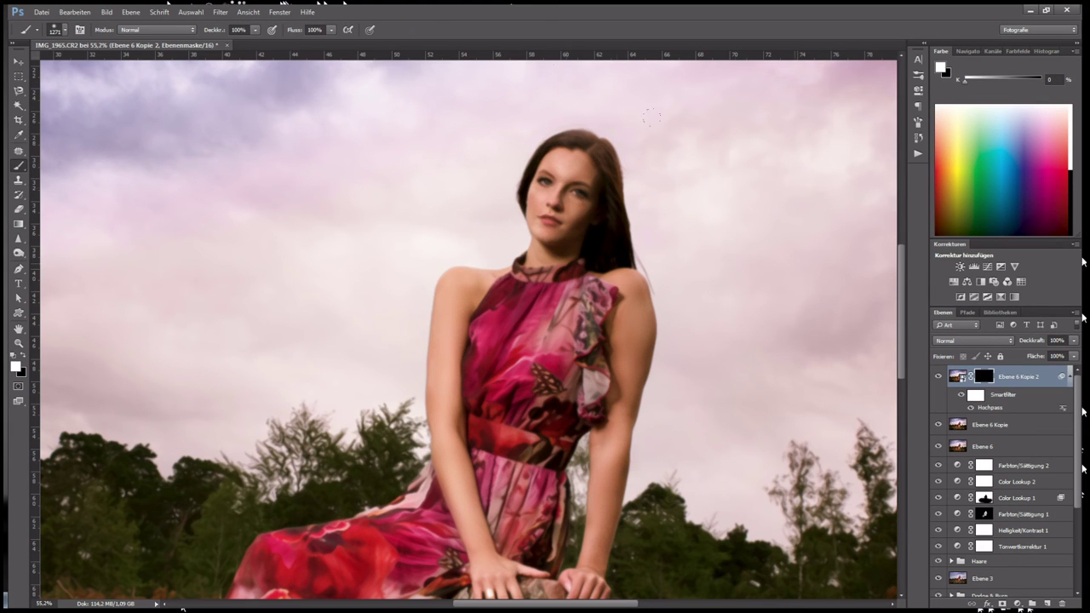
scroll(698, 245, "up", 3)
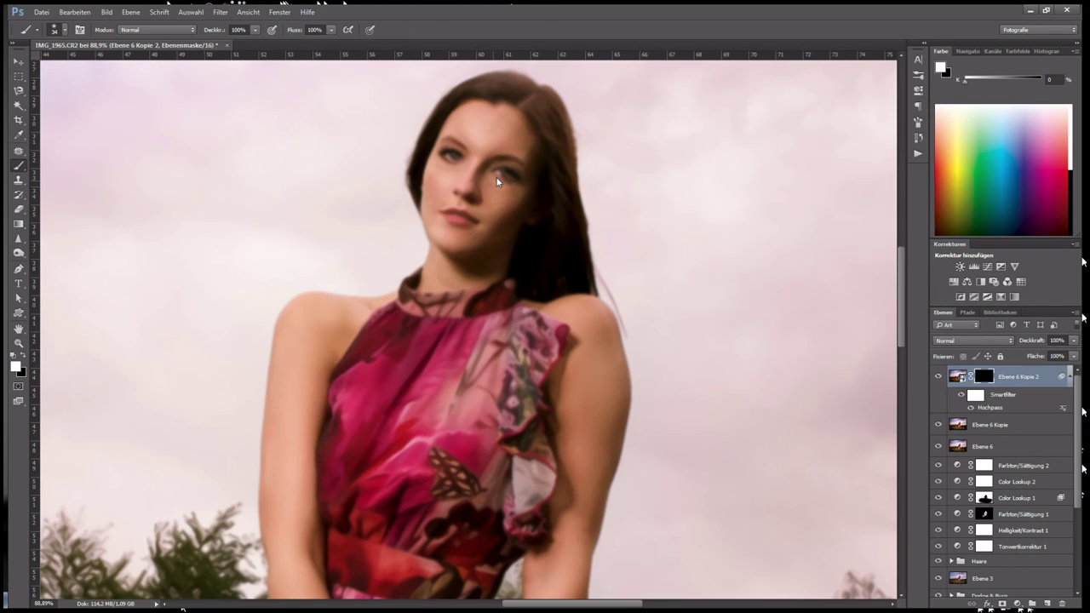
left_click_drag(462, 170, 430, 174)
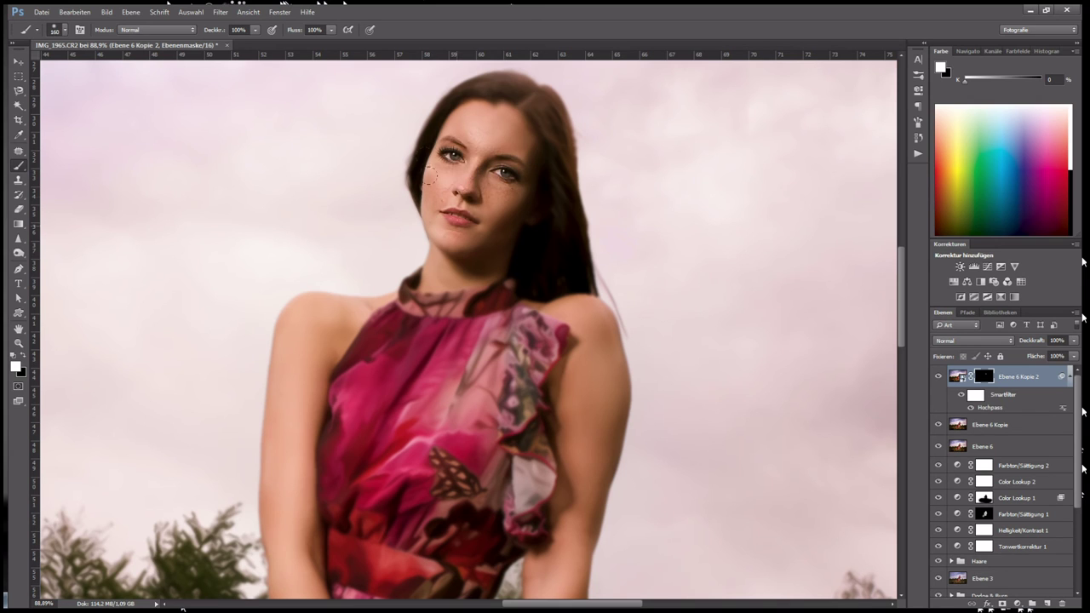
left_click_drag(358, 319, 392, 319)
scroll(469, 328, "down", 3)
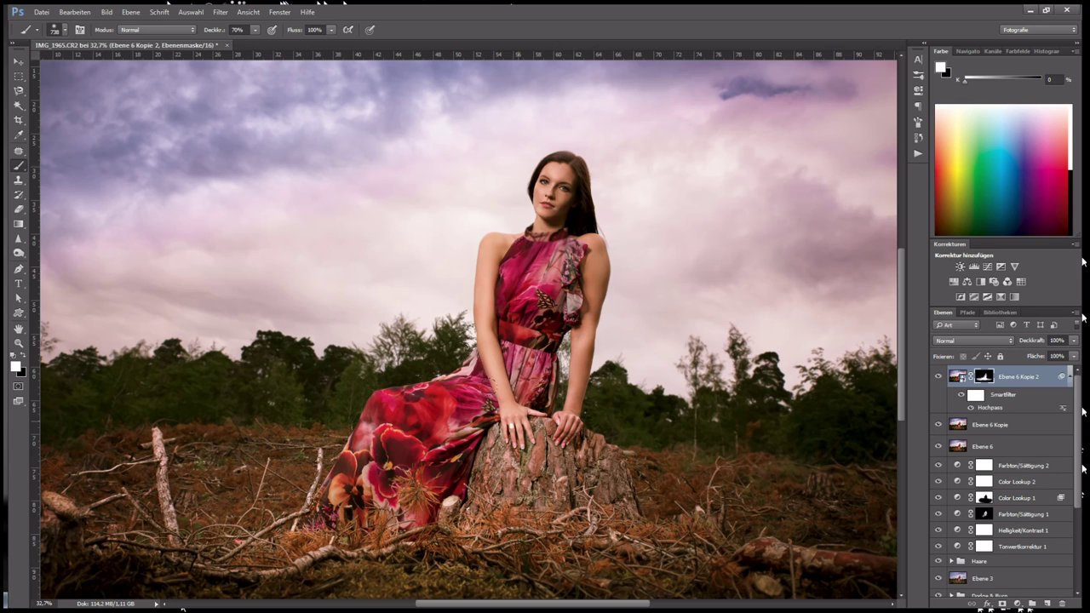
left_click(1028, 424)
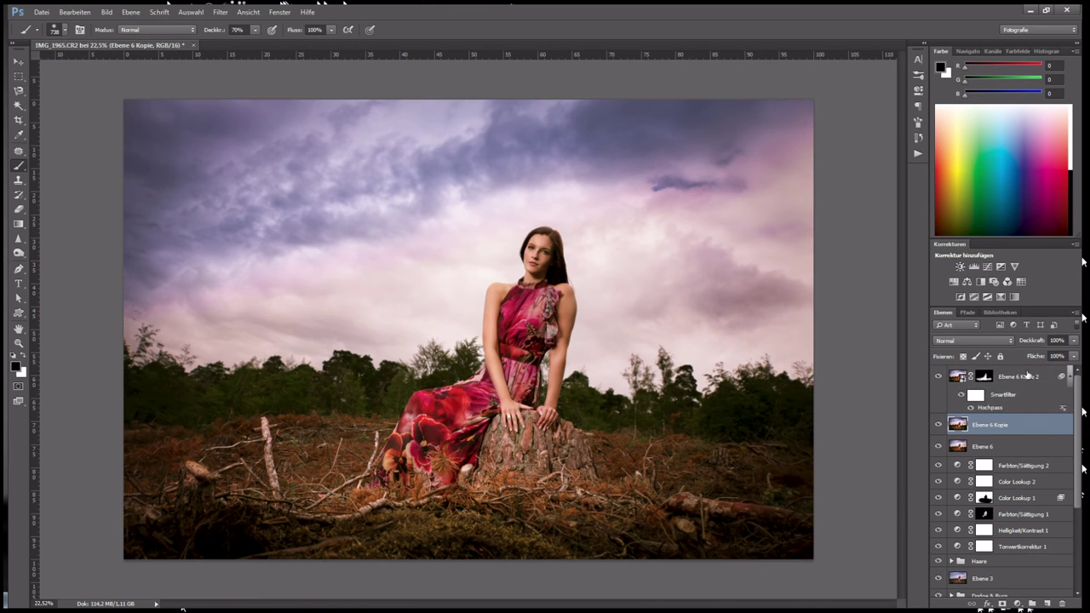
- Stamp all visible layers into Ebene 7 and briefly compare against the original background photo
left_click(1028, 375)
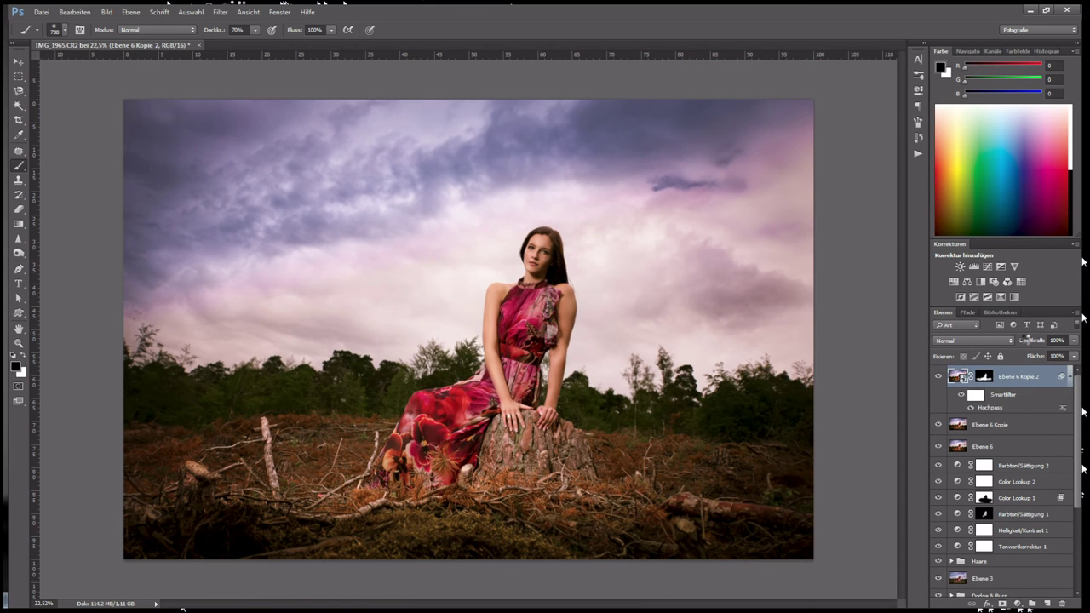
key("ctrl+alt+shift+e")
scroll(1005, 511, "down", 5)
left_click(939, 586, "alt")
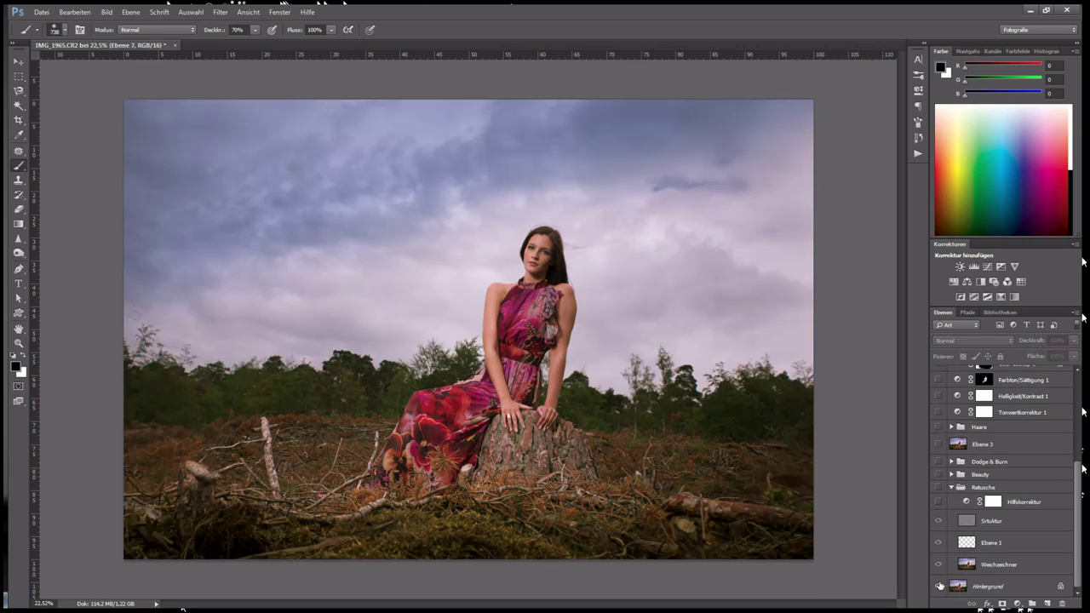
left_click(940, 586, "alt")
scroll(543, 256, "up", 5)
- Crop the photo to 16:9, shifting the image upward inside the frame
scroll(473, 172, "down", 3)
scroll(166, 202, "down", 2)
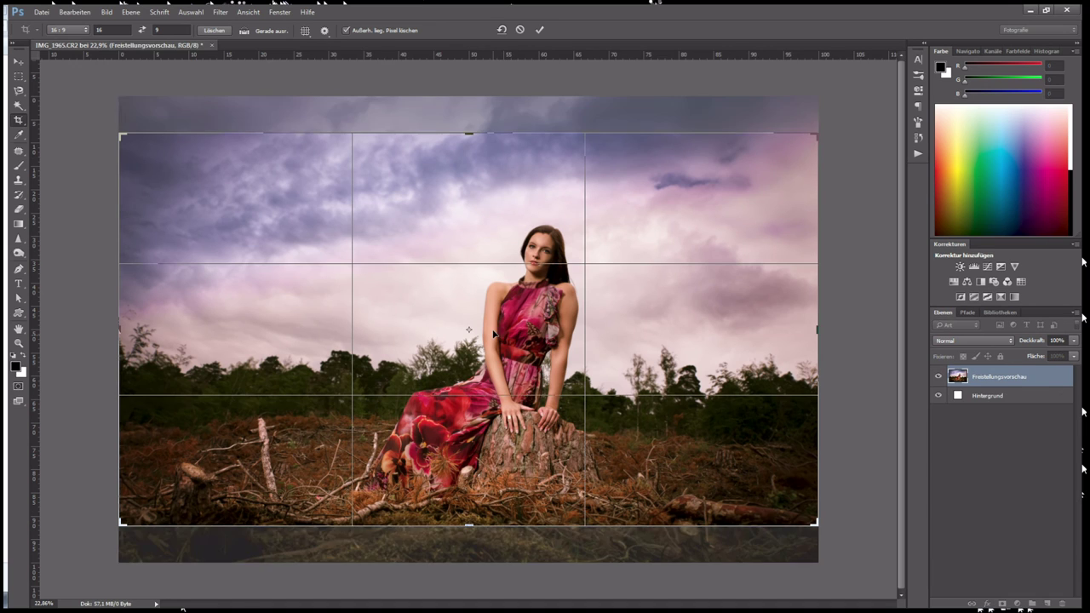
mouse_move(494, 332)
left_mouse_down()
mouse_move(494, 322)
mouse_move(484, 335)
left_mouse_up()
right_click(494, 324)
key("Escape")
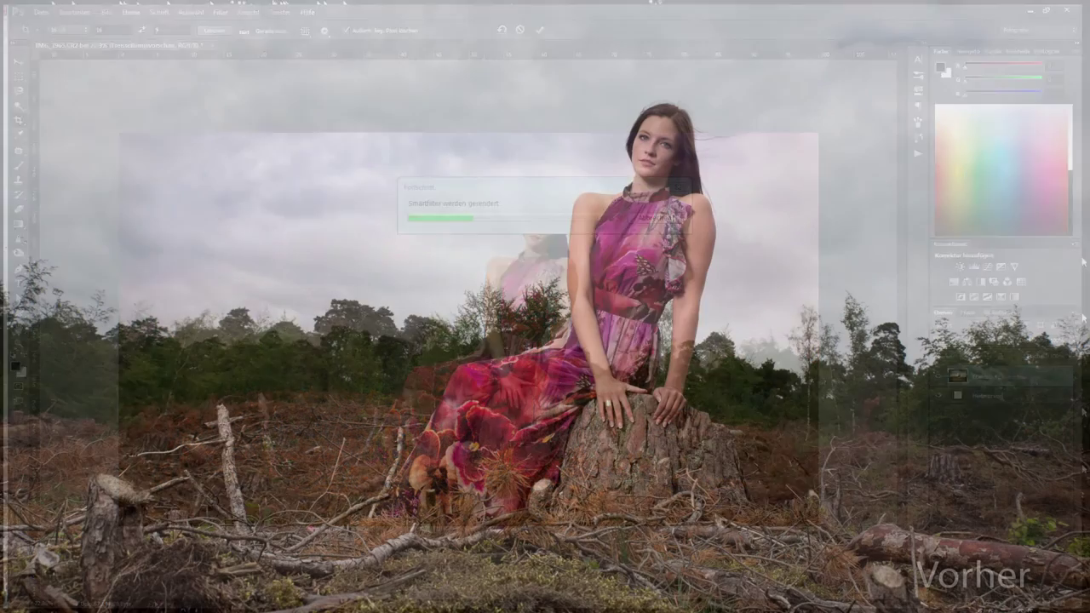